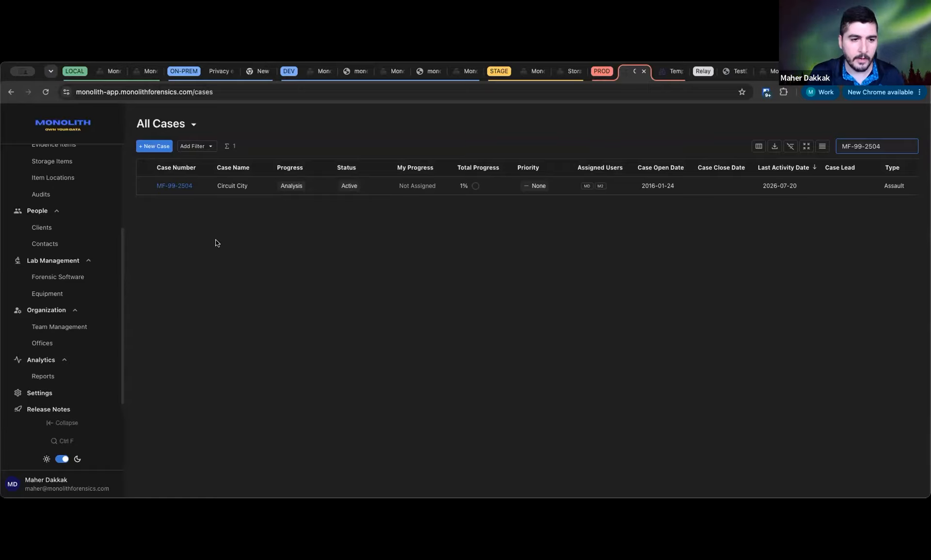
# Open the list of analytics reports
pyautogui.scroll(3, 56, 228)
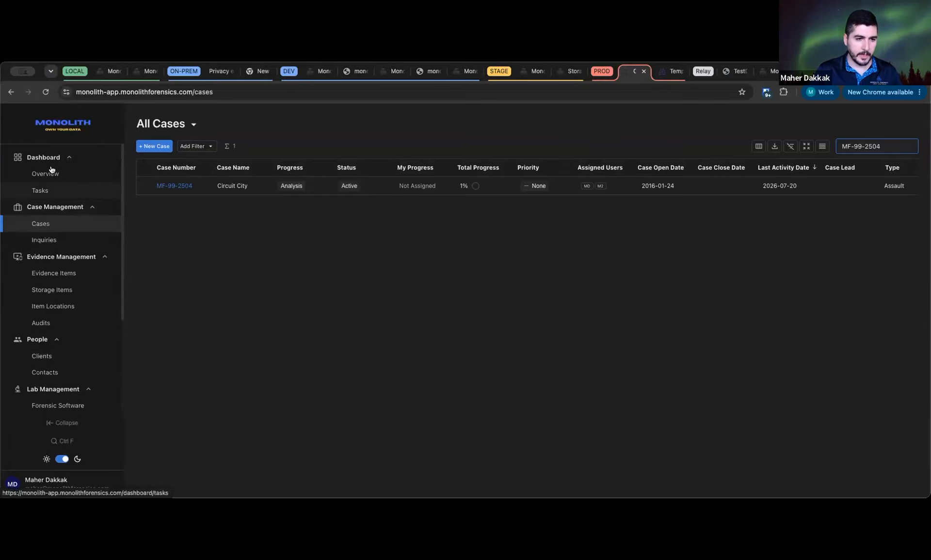
pyautogui.scroll(-5, 53, 260)
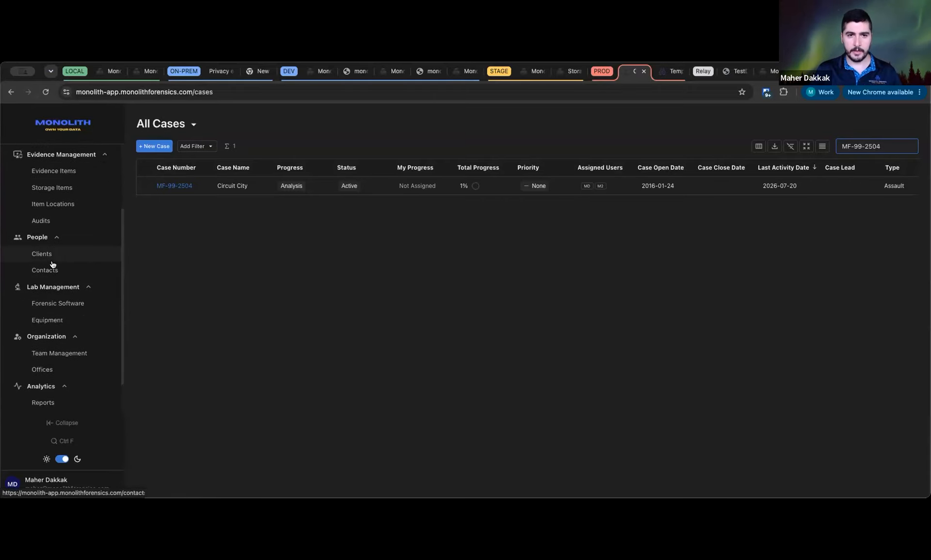
pyautogui.scroll(-1, 51, 274)
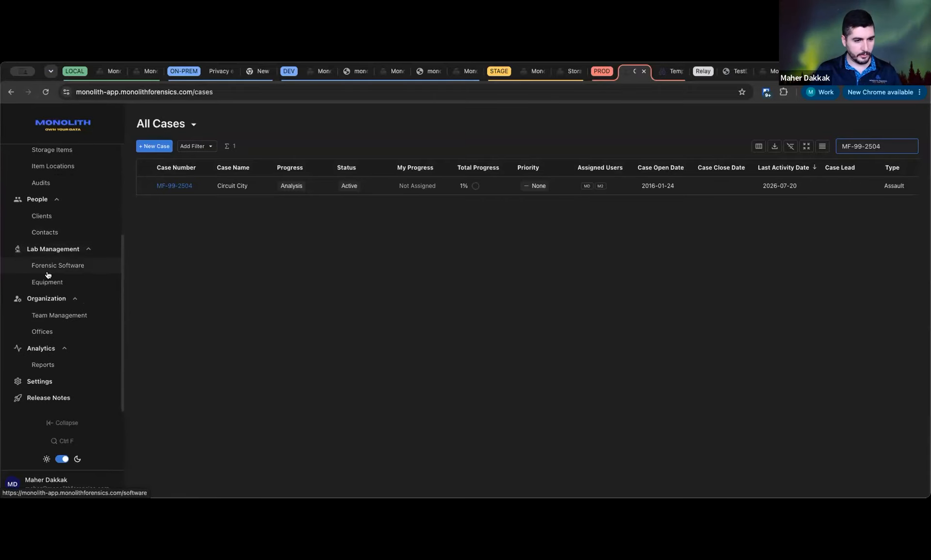
pyautogui.click(53, 373)
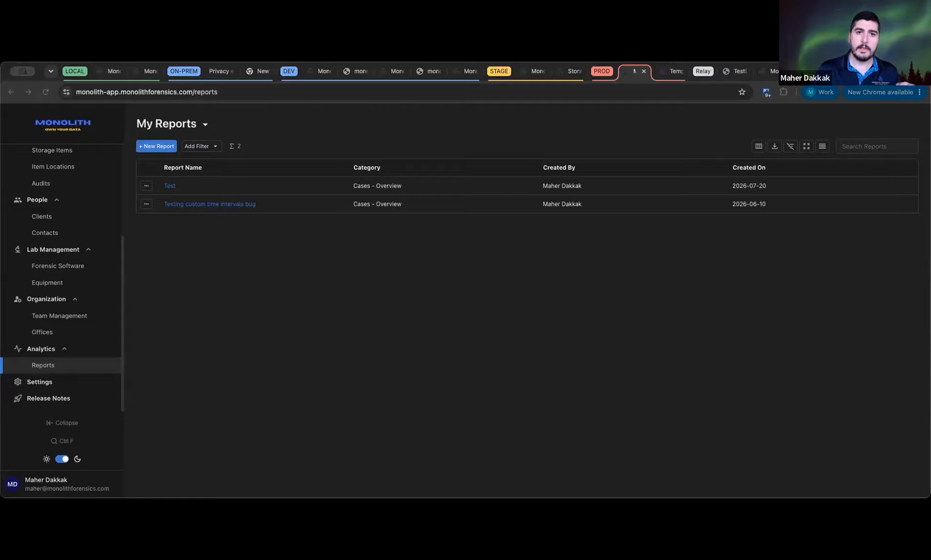
# Search the reports for "custom" and clear the search
pyautogui.click(866, 147)
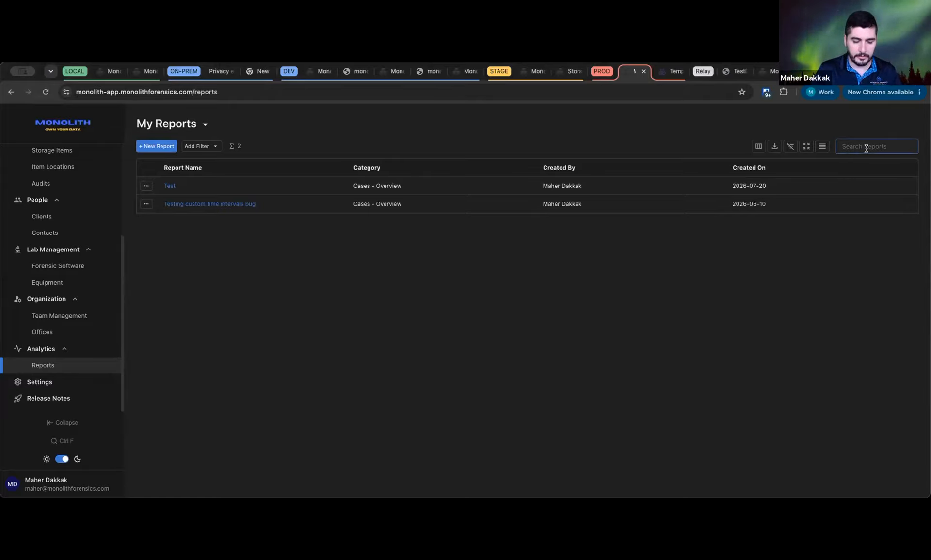
pyautogui.write('custom')
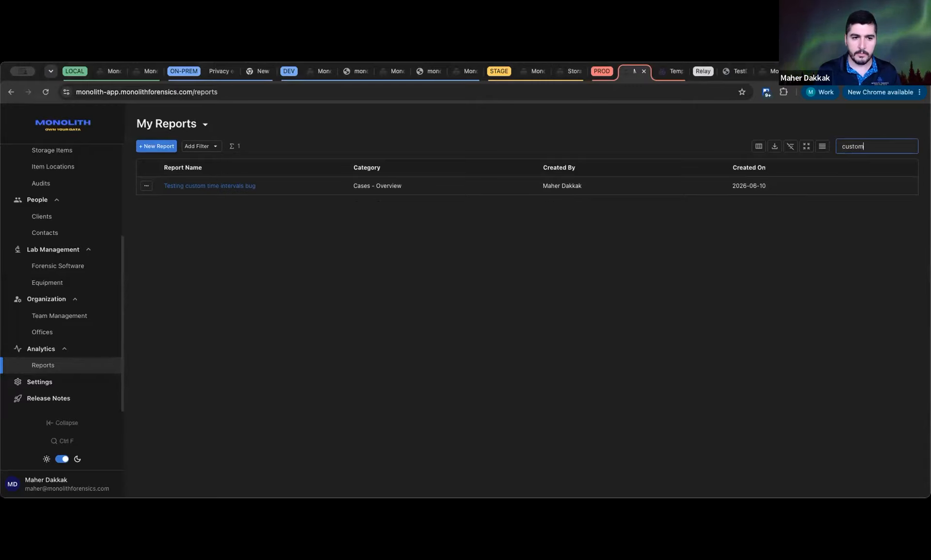
pyautogui.press('BackSpace')
pyautogui.press('BackSpace')
pyautogui.press('BackSpace')
pyautogui.press('BackSpace')
pyautogui.press('BackSpace')
pyautogui.press('BackSpace')
pyautogui.press('BackSpace')
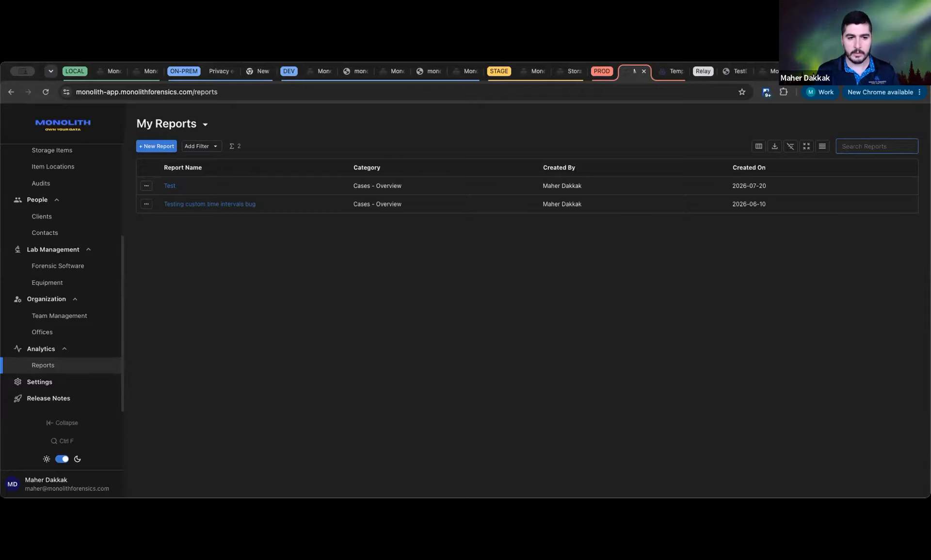
# Search the reports for "interval" and clear the search
pyautogui.write('interval')
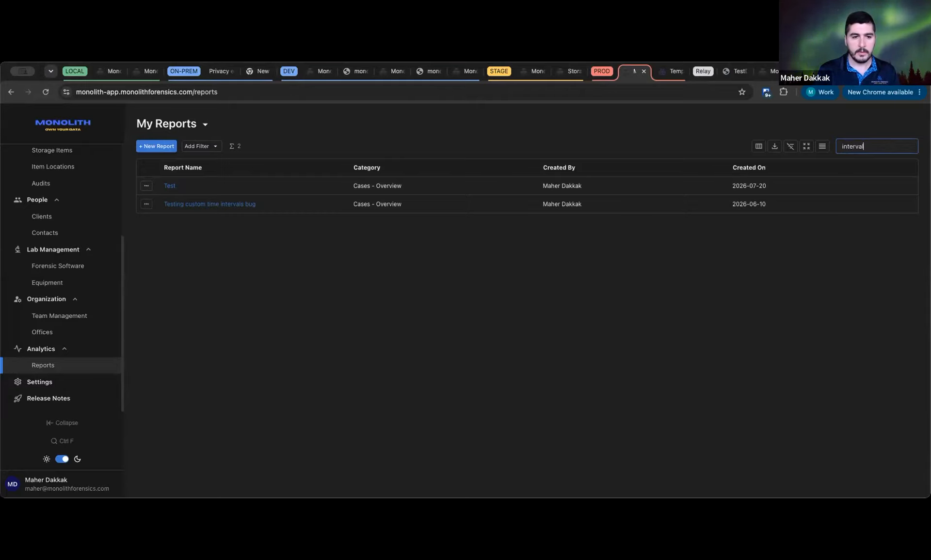
pyautogui.press('BackSpace')
pyautogui.press('BackSpace')
pyautogui.press('BackSpace')
pyautogui.press('BackSpace')
pyautogui.press('BackSpace')
pyautogui.press('BackSpace')
pyautogui.press('BackSpace')
# Search the reports for "test" and clear the search
pyautogui.write('test')
pyautogui.press('BackSpace')
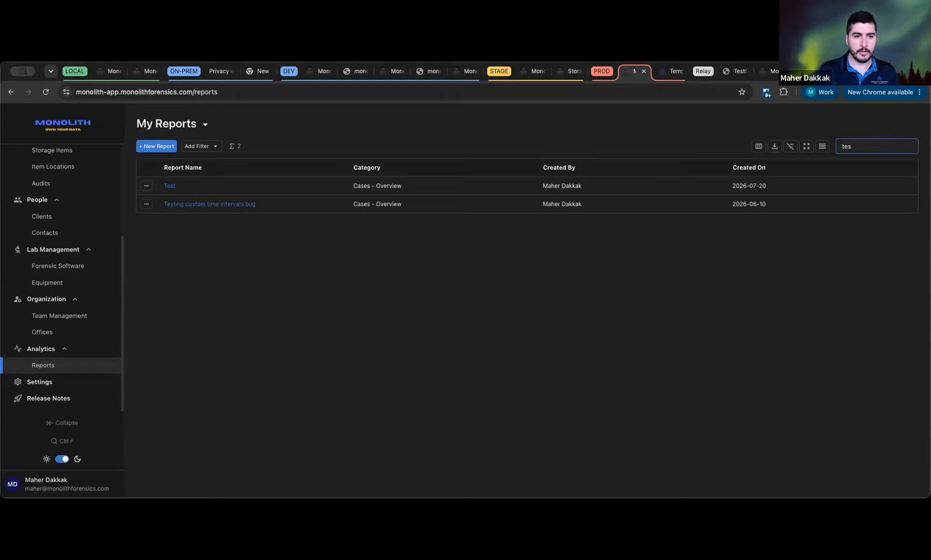
pyautogui.press('BackSpace')
pyautogui.press('BackSpace')
pyautogui.press('BackSpace')
pyautogui.press('BackSpace')
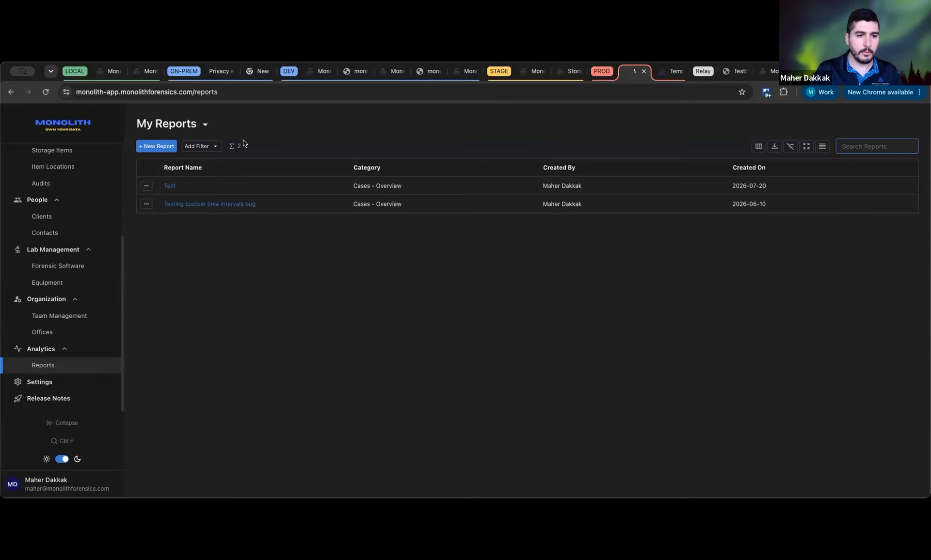
# Start a new metrics report named "Monolith Monday Report" with the report category Cases - Overview
pyautogui.click(261, 126)
pyautogui.click(156, 146)
pyautogui.click(458, 242)
pyautogui.write('Monolith Monday Report')
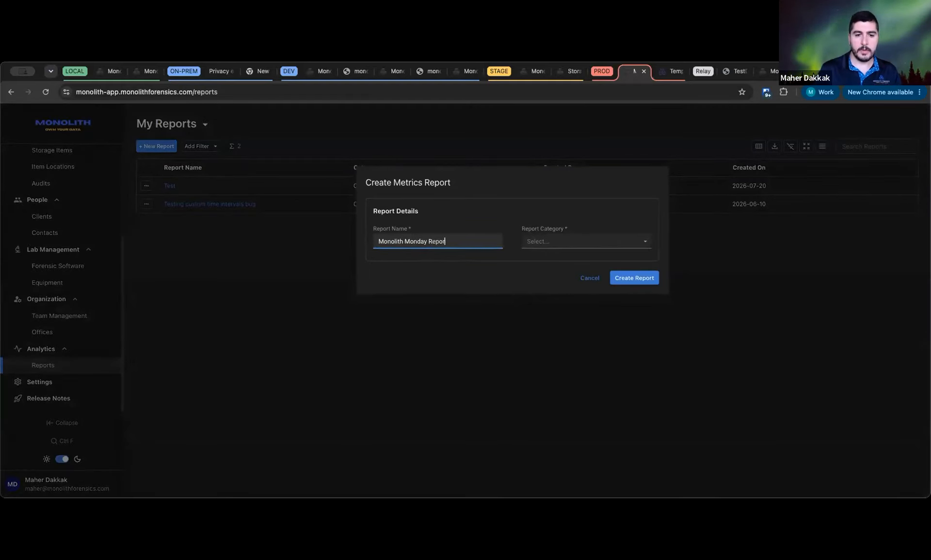
pyautogui.click(540, 244)
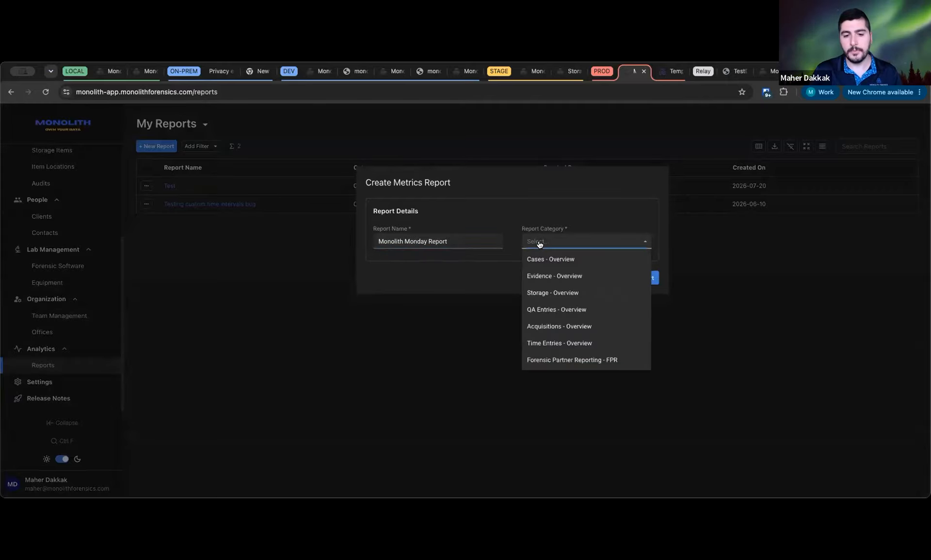
pyautogui.click(555, 262)
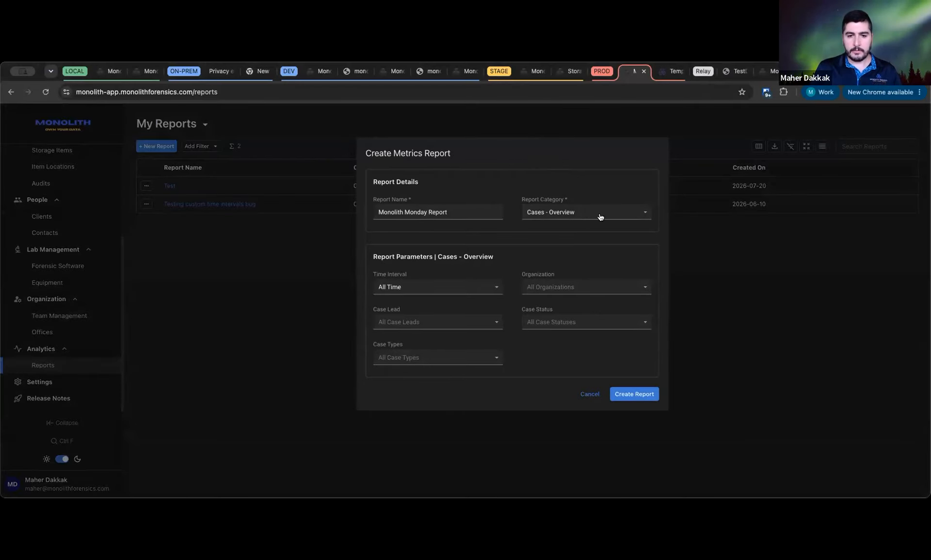
pyautogui.click(581, 212)
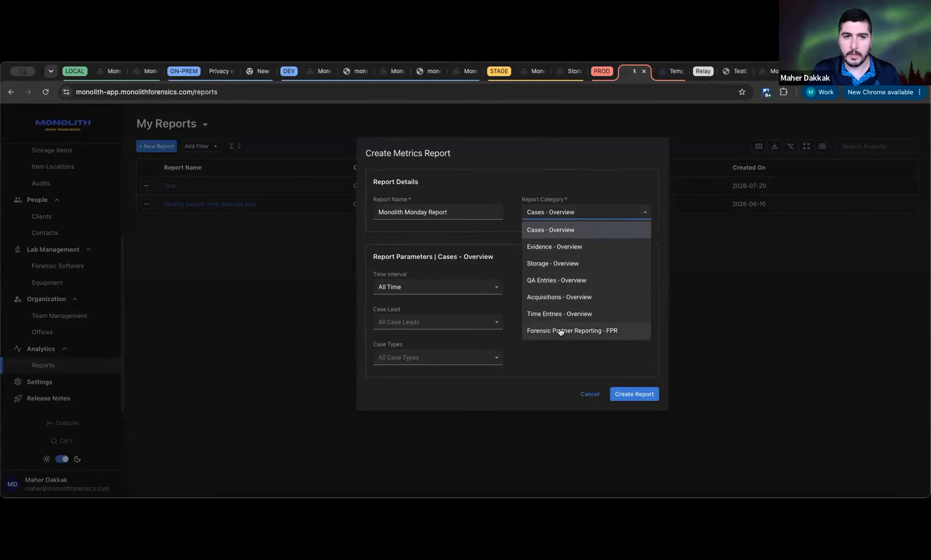
pyautogui.click(568, 229)
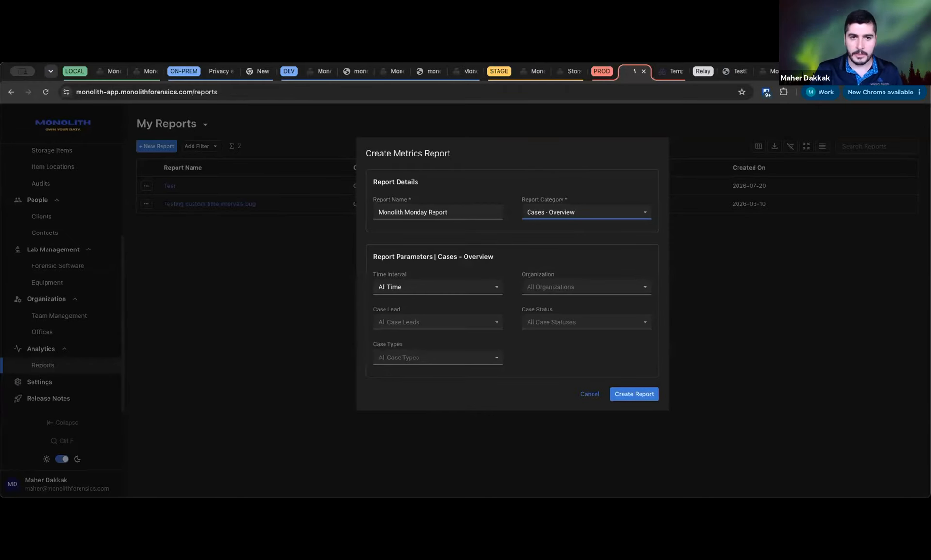
# Look through the available time intervals and set the new report's time interval to Custom
pyautogui.click(452, 285)
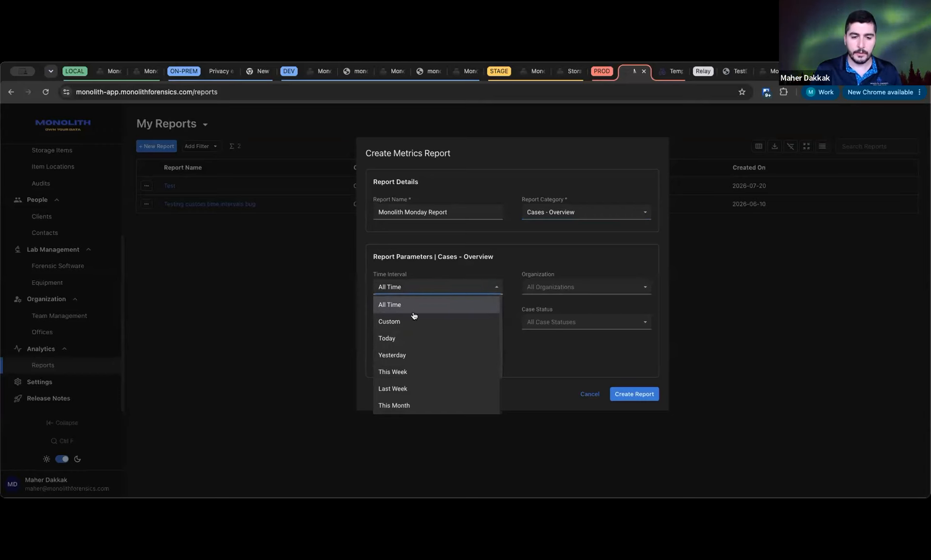
pyautogui.scroll(-3, 421, 328)
pyautogui.scroll(3, 424, 330)
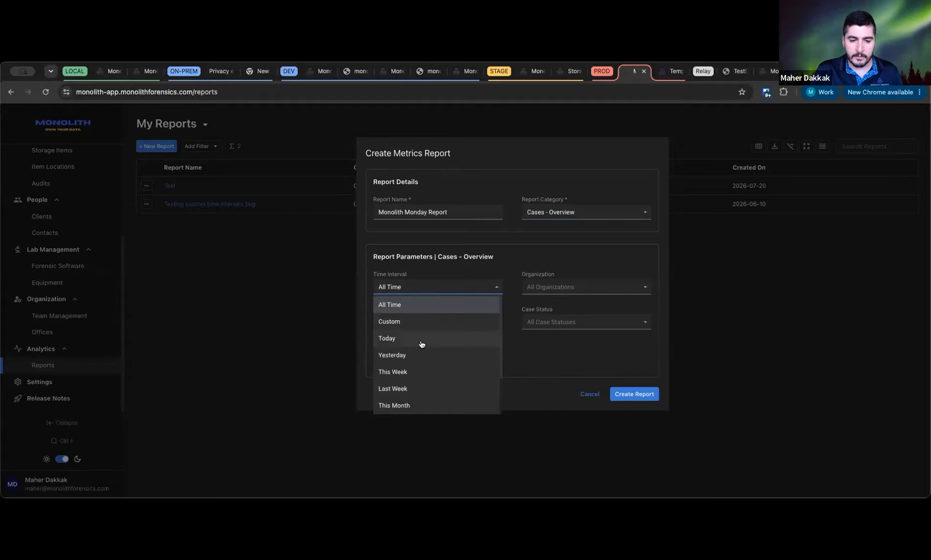
pyautogui.scroll(-3, 414, 343)
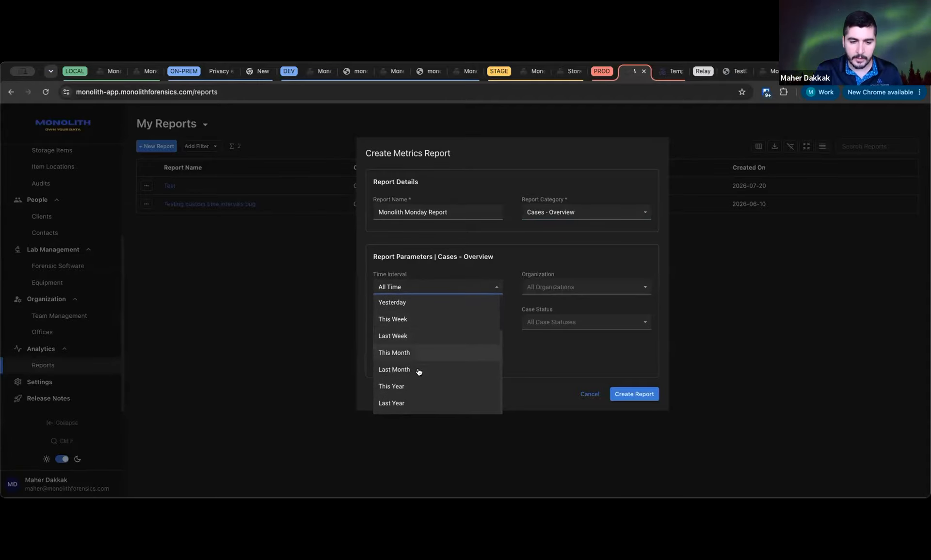
pyautogui.scroll(3, 415, 373)
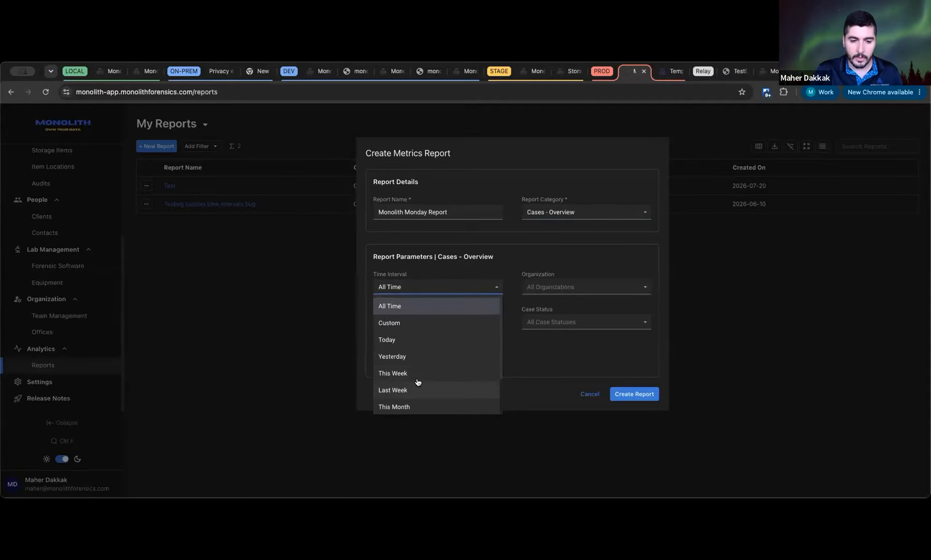
pyautogui.click(404, 321)
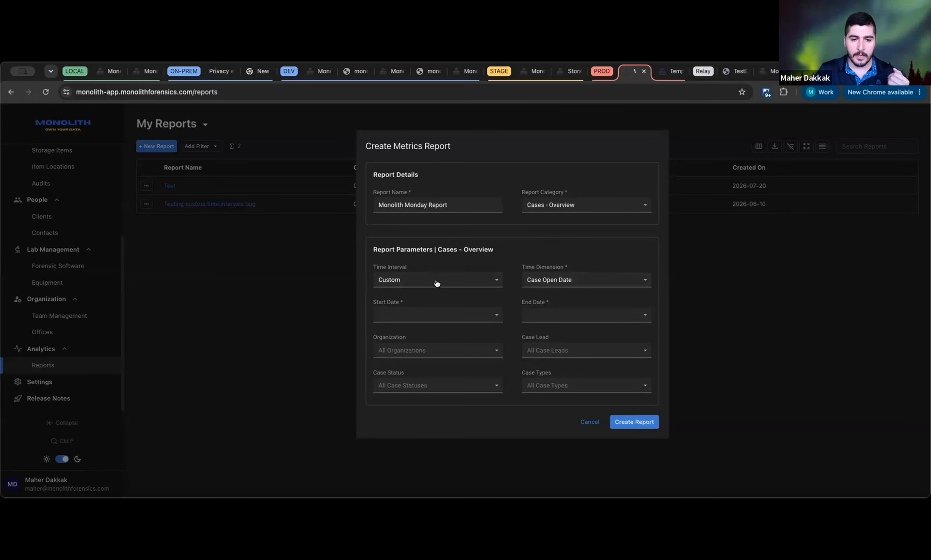
# Set the new report's time interval to Last Month
pyautogui.click(484, 283)
pyautogui.scroll(-2, 464, 339)
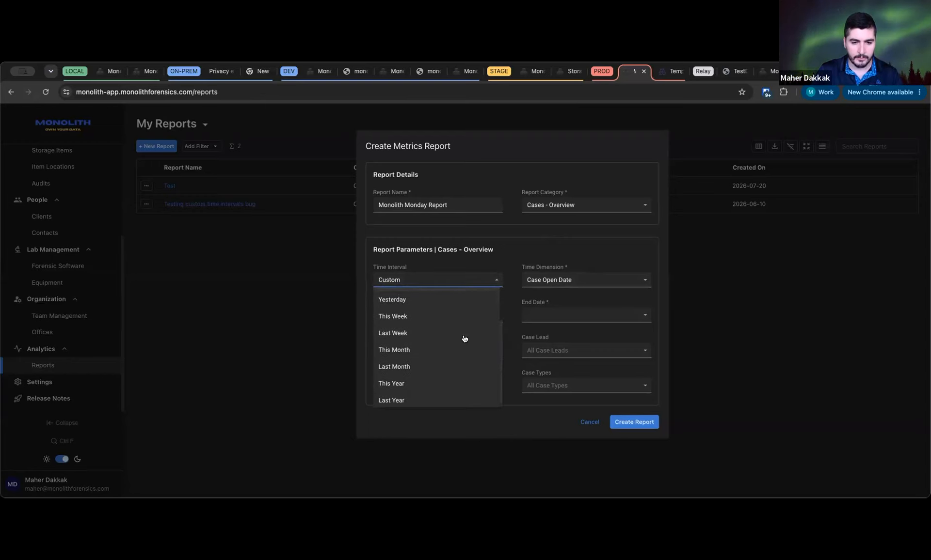
pyautogui.click(403, 365)
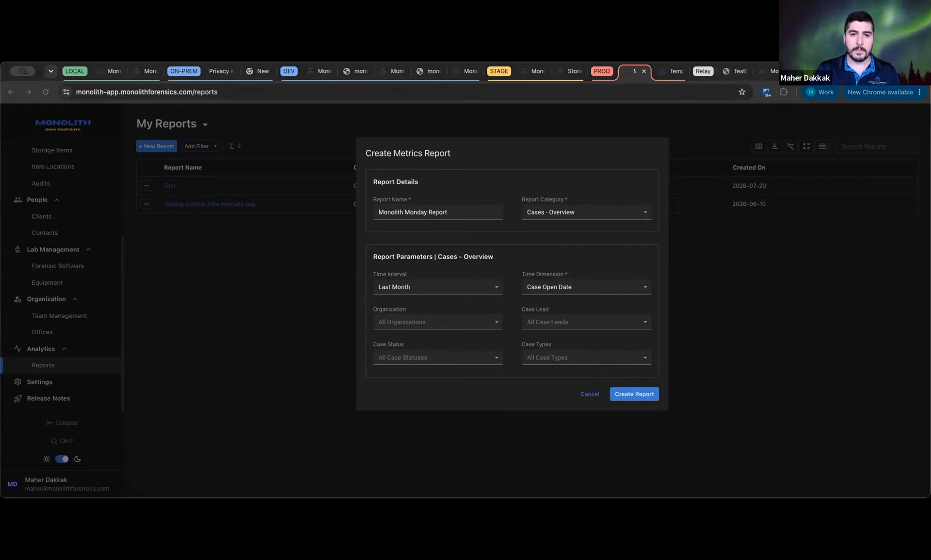
# Select all organizations for the report parameters and create the report
pyautogui.click(490, 322)
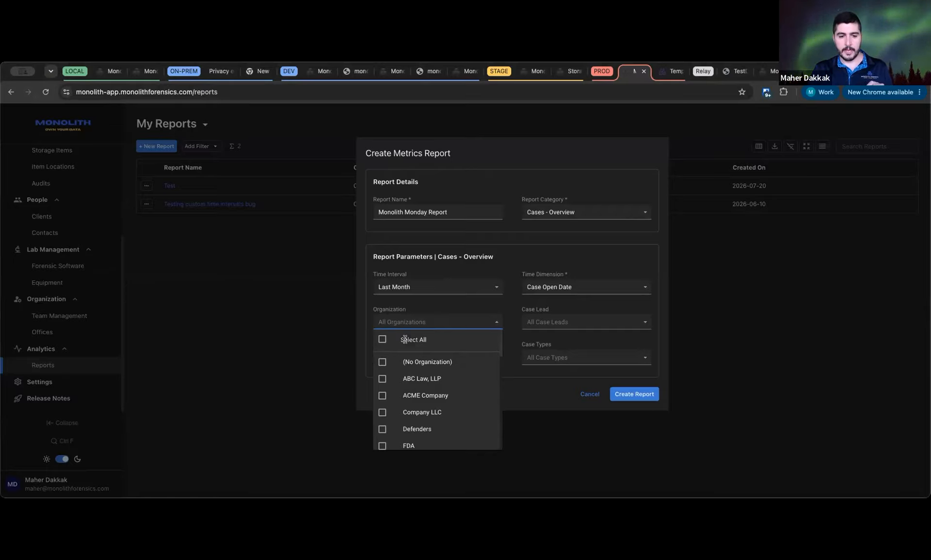
pyautogui.click(409, 340)
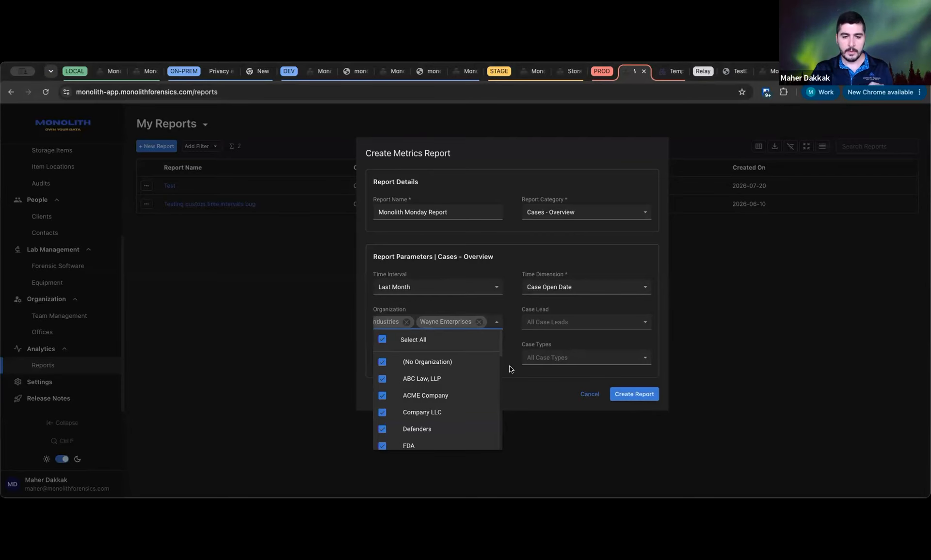
pyautogui.click(621, 397)
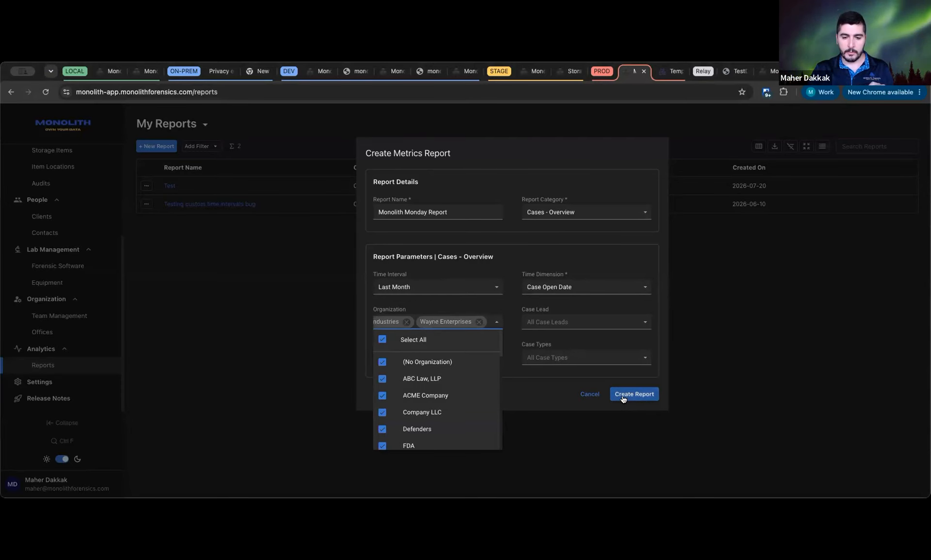
pyautogui.scroll(-1, 542, 281)
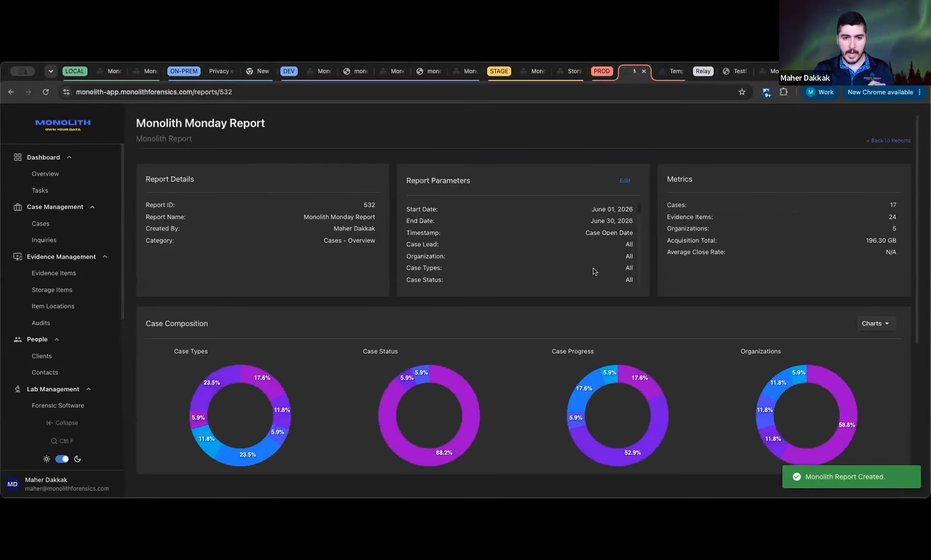
# Open the report parameters for editing, save them without edits, and highlight the Organization value in the parameter summary
pyautogui.click(625, 181)
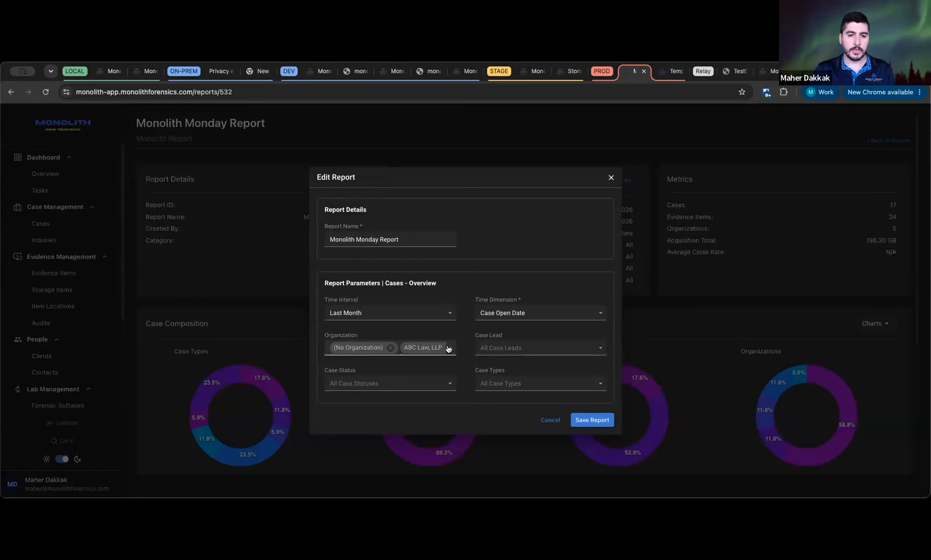
pyautogui.click(591, 420)
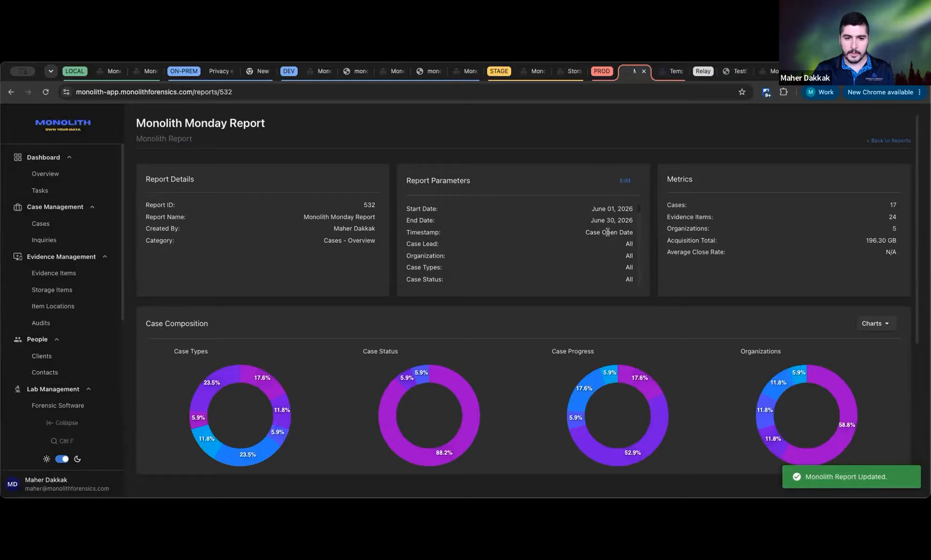
pyautogui.moveTo(622, 258); pyautogui.dragTo(633, 260)
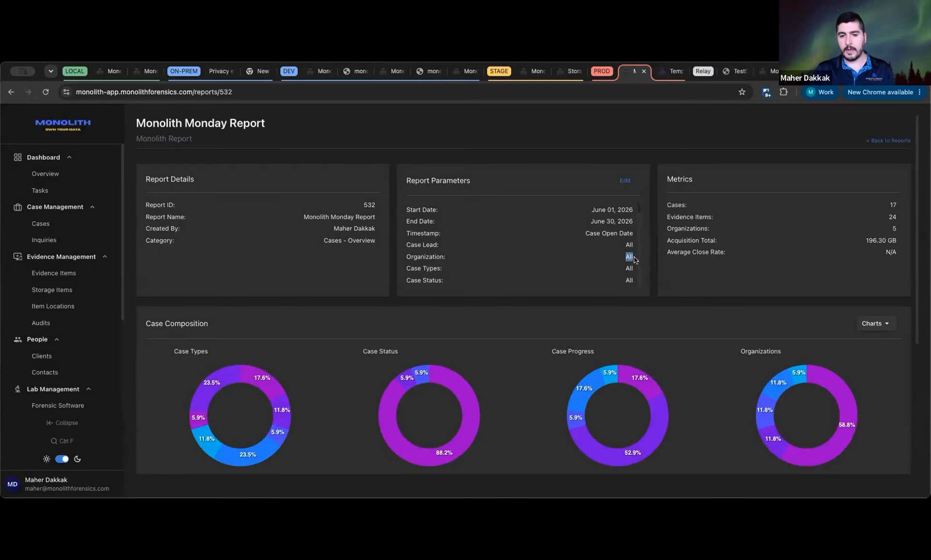
pyautogui.click(633, 257)
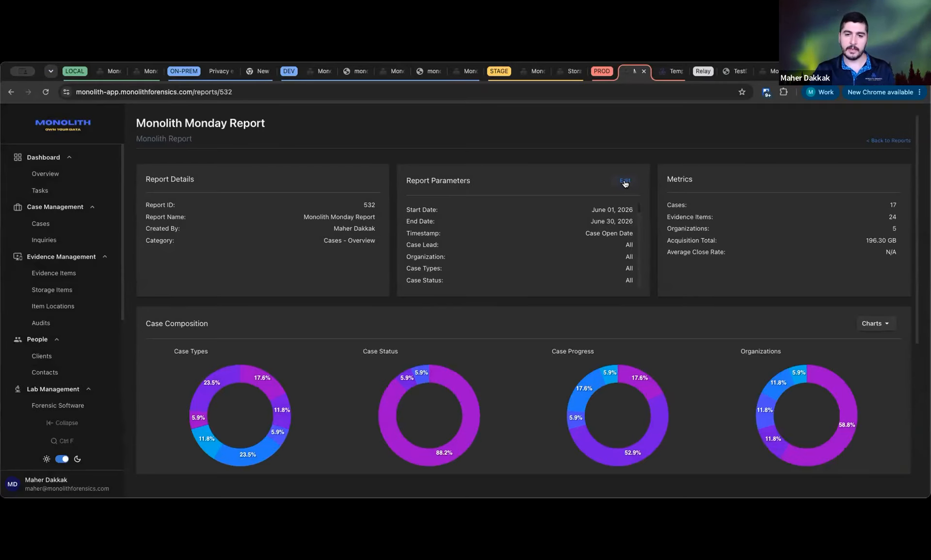
# Exclude the first Monolith Forensics entry, Monolith Training and N/A from the report's organizations and save the report
pyautogui.click(625, 182)
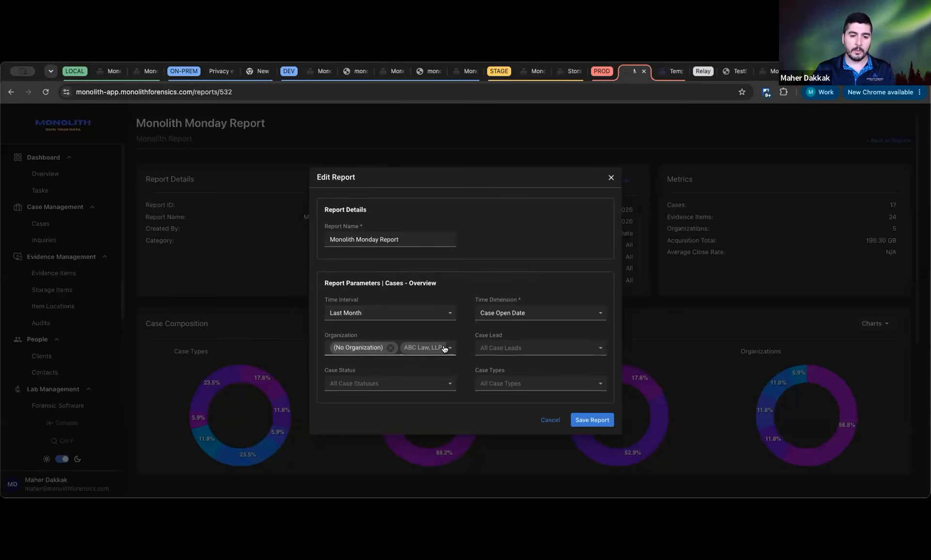
pyautogui.click(449, 347)
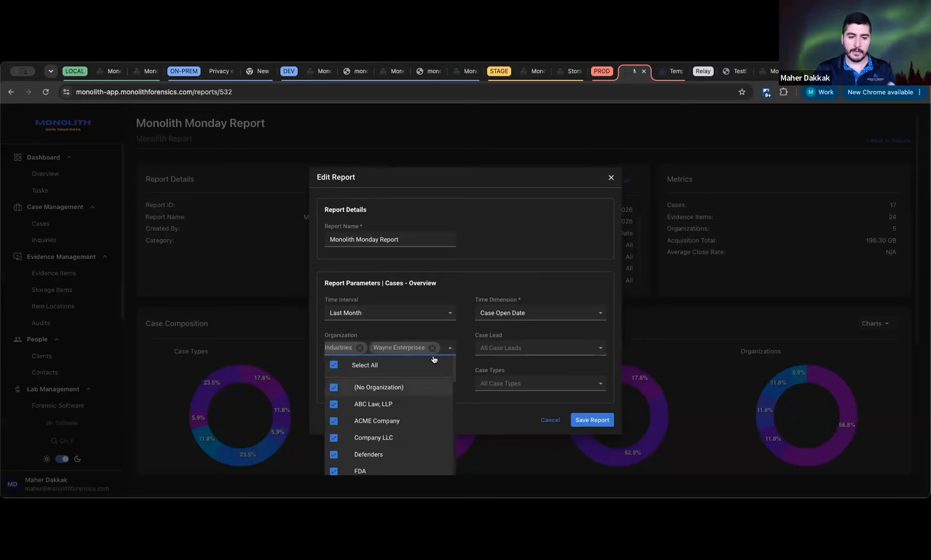
pyautogui.click(468, 318)
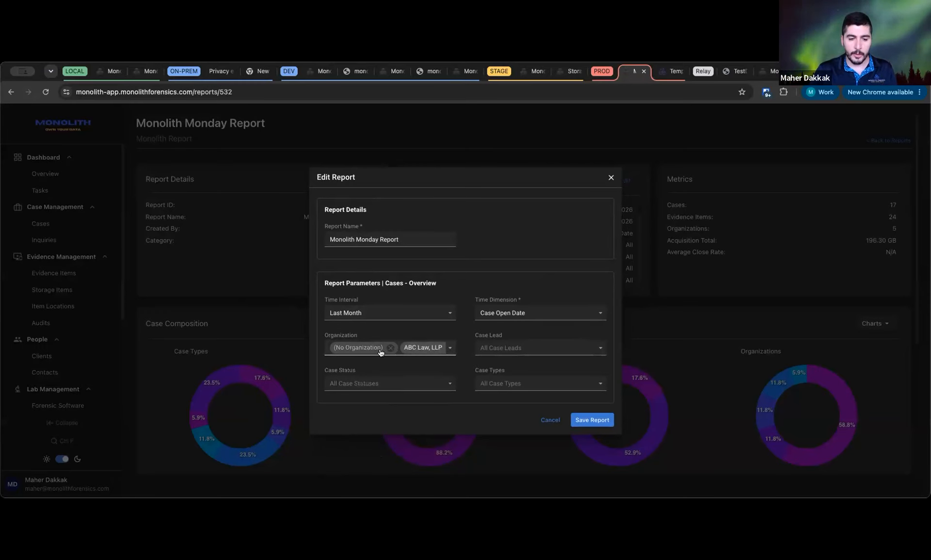
pyautogui.click(450, 348)
pyautogui.scroll(-10, 397, 389)
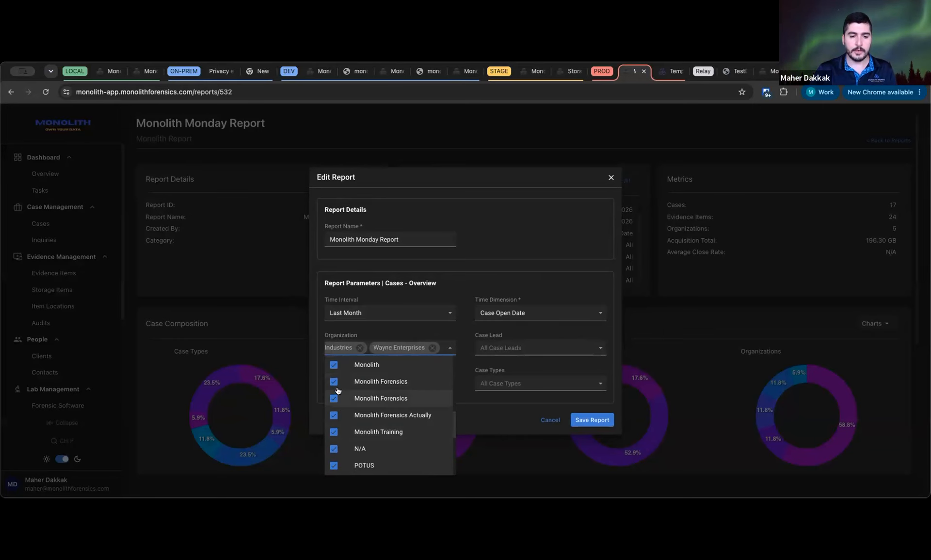
pyautogui.click(333, 383)
pyautogui.click(333, 431)
pyautogui.click(333, 448)
pyautogui.click(516, 413)
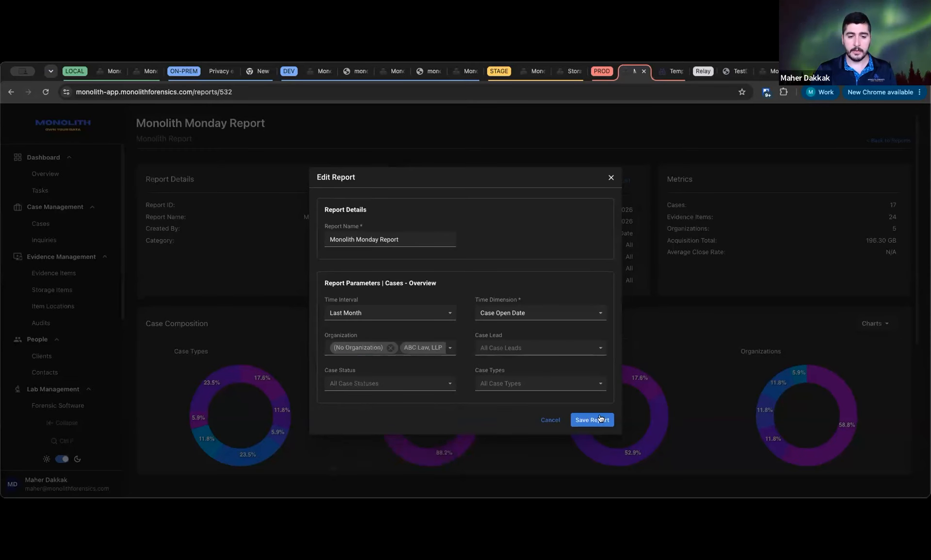
pyautogui.click(592, 419)
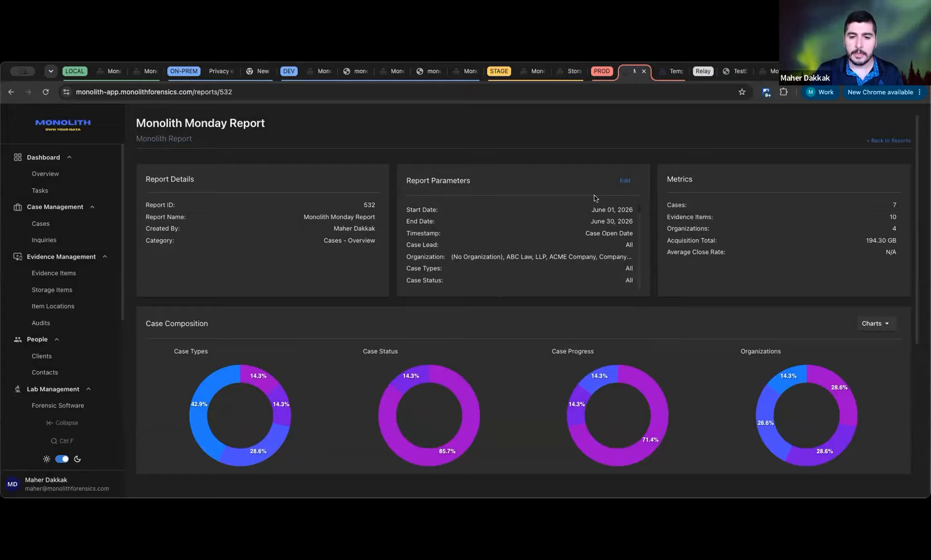
# Reopen the report parameters and clear the whole organization selection, trying ABC Law, LLP alone and removing it again
pyautogui.click(625, 181)
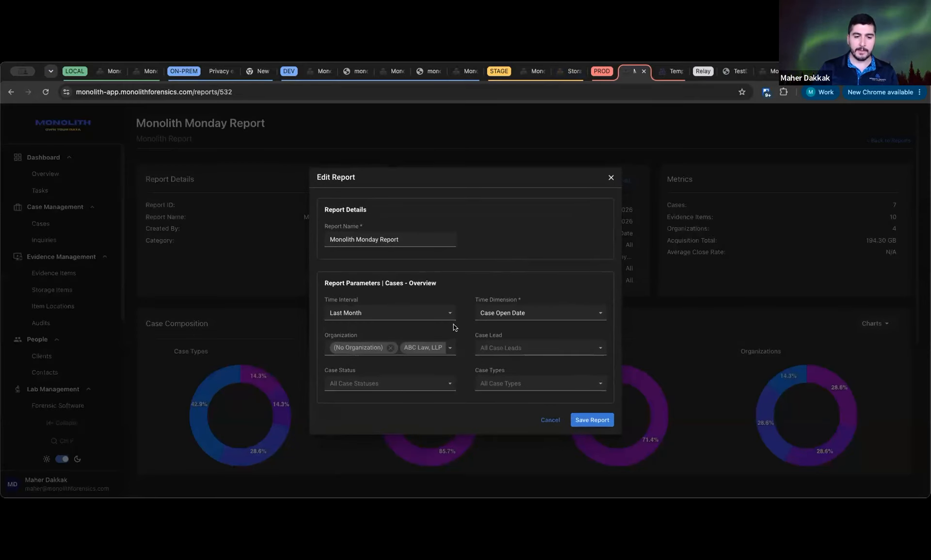
pyautogui.click(442, 350)
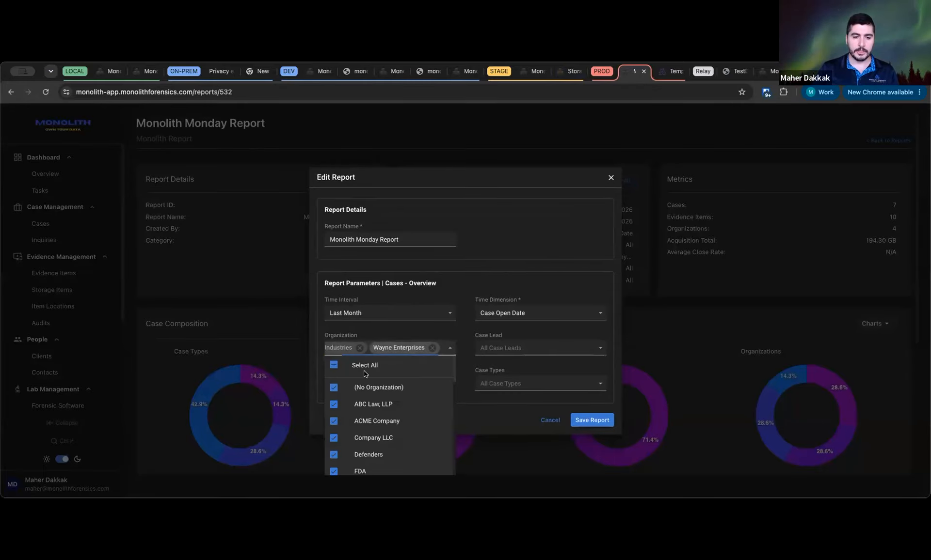
pyautogui.click(334, 367)
pyautogui.click(333, 367)
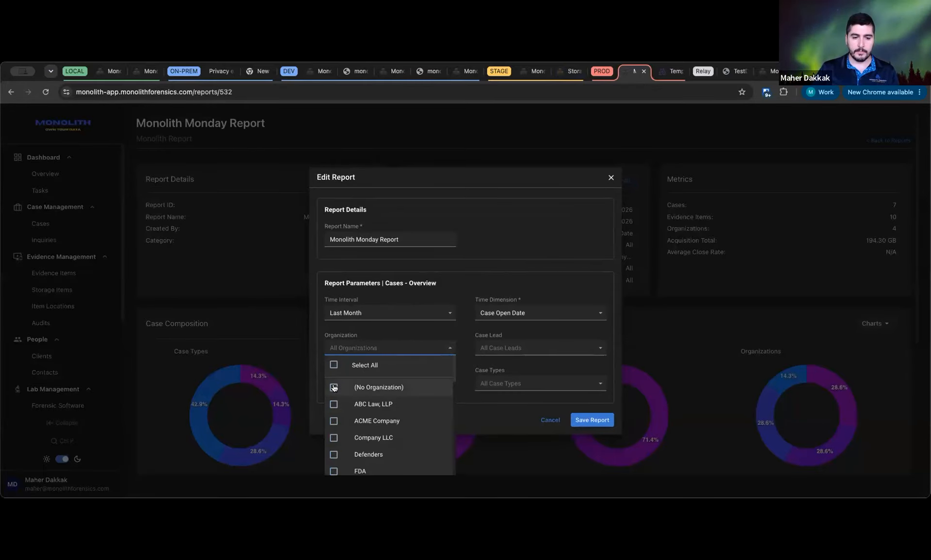
pyautogui.click(332, 404)
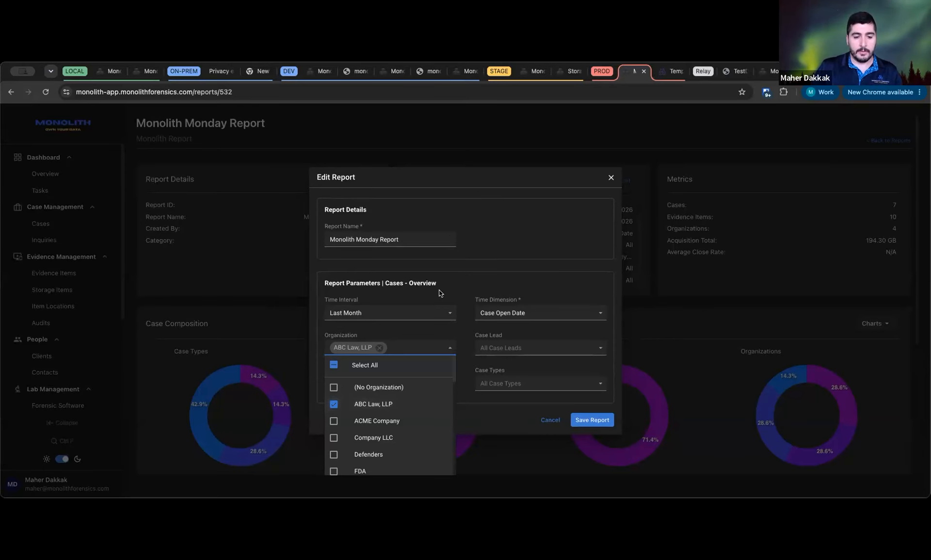
pyautogui.click(335, 406)
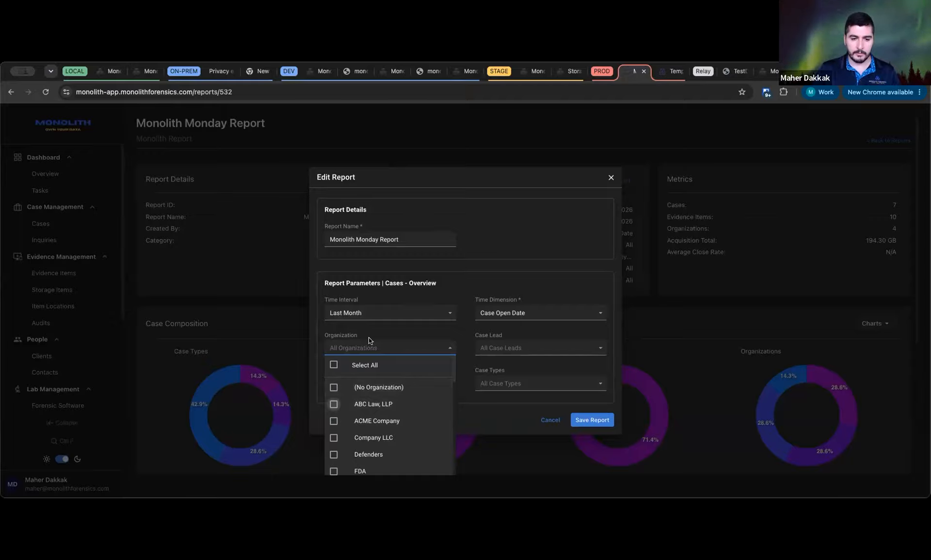
# Look through the options available for the case lead, case status, case type and organization parameters
pyautogui.click(497, 347)
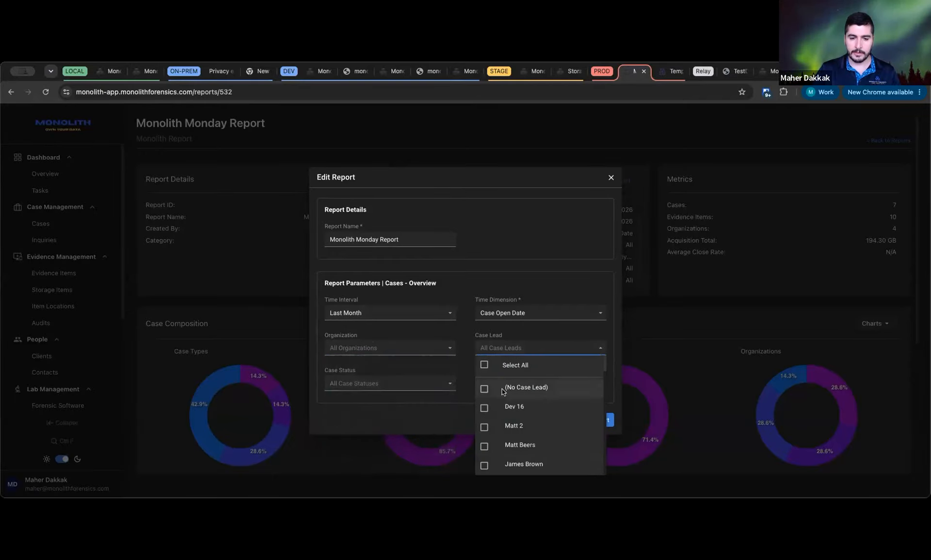
pyautogui.click(406, 385)
pyautogui.scroll(-2, 379, 327)
pyautogui.scroll(2, 386, 329)
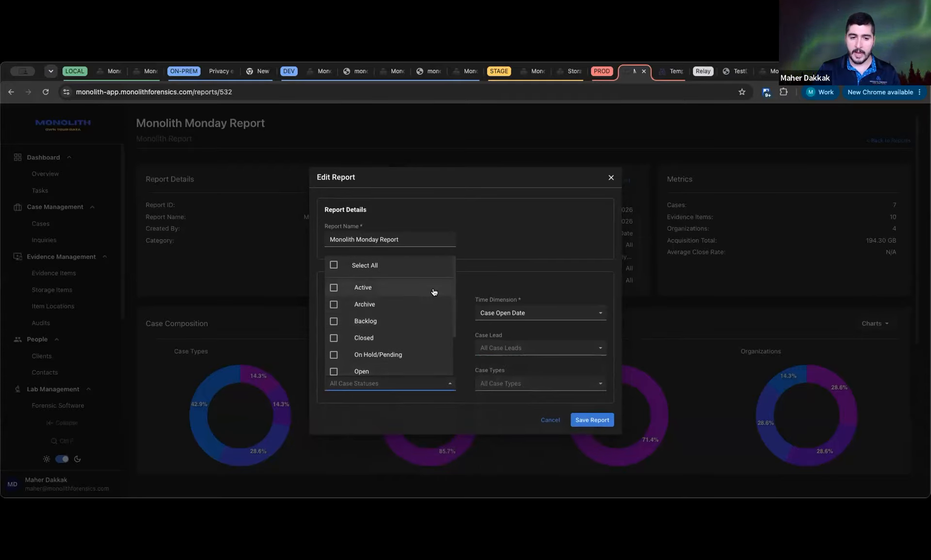
pyautogui.click(490, 289)
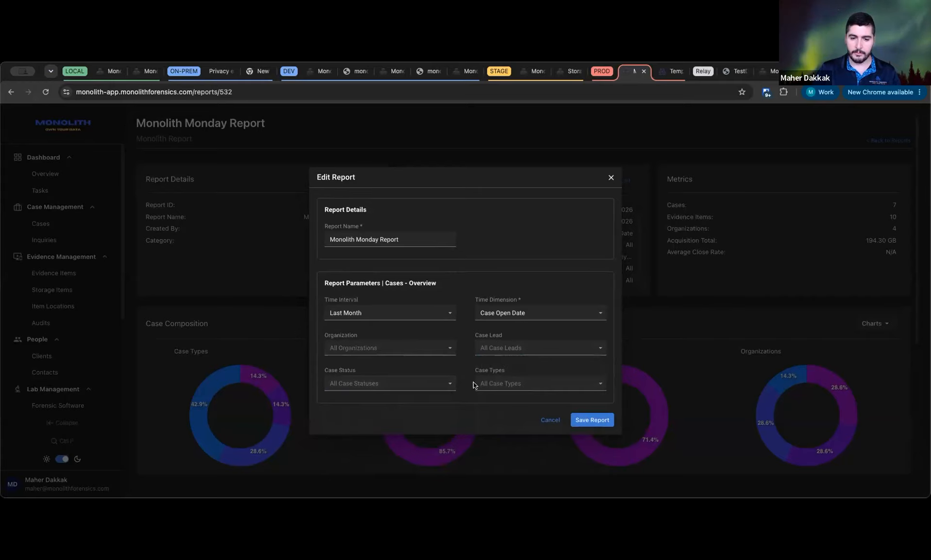
pyautogui.click(475, 383)
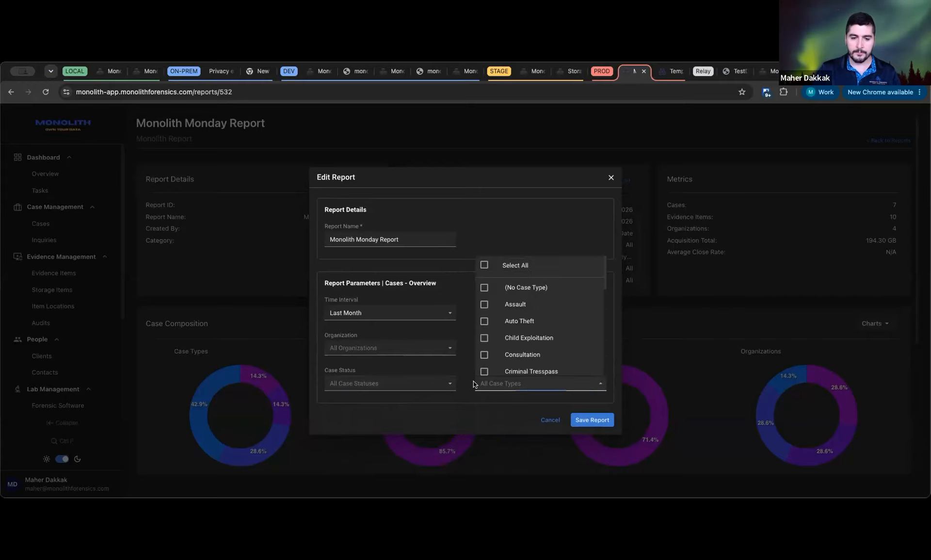
pyautogui.click(455, 291)
pyautogui.click(398, 344)
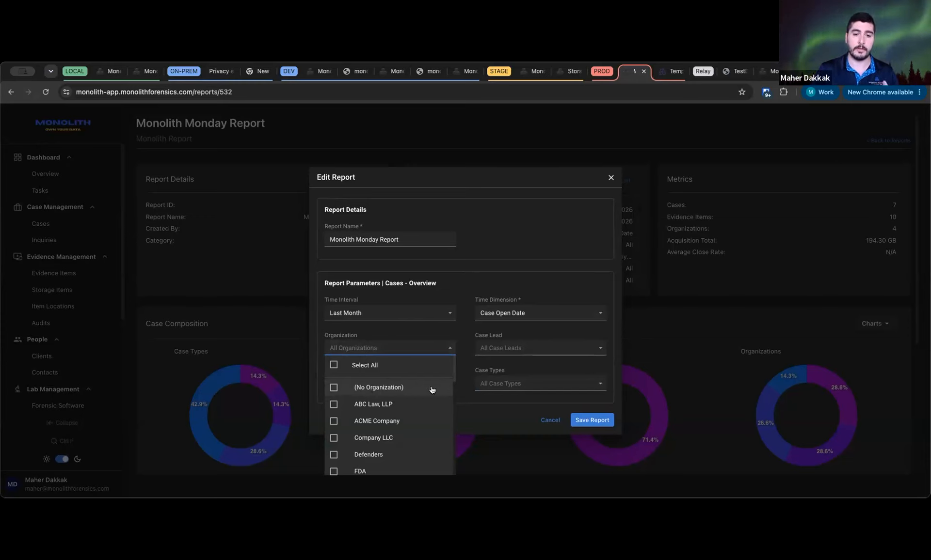
# Filter the report to (No Case Lead), (No Organization) and (No Case Type), and save it
pyautogui.click(567, 347)
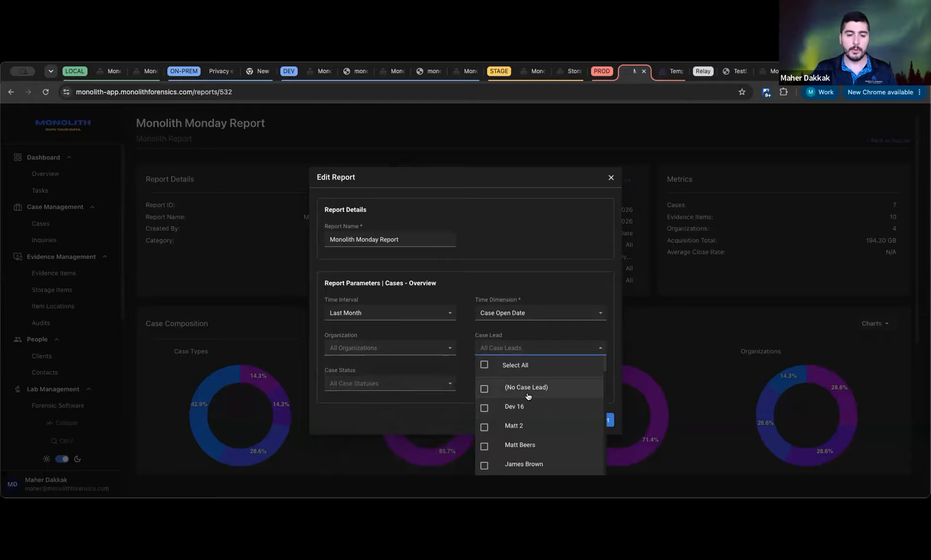
pyautogui.click(528, 388)
pyautogui.click(395, 353)
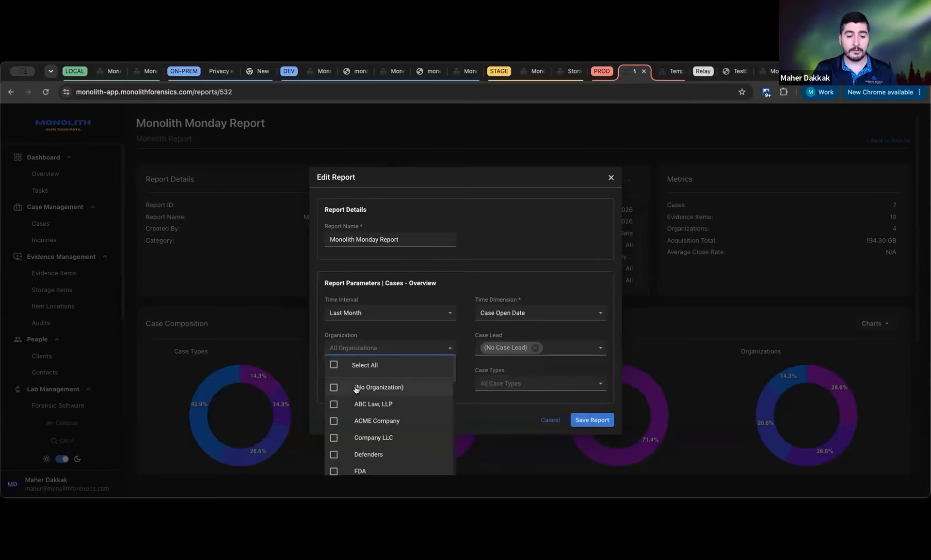
pyautogui.click(361, 388)
pyautogui.click(415, 398)
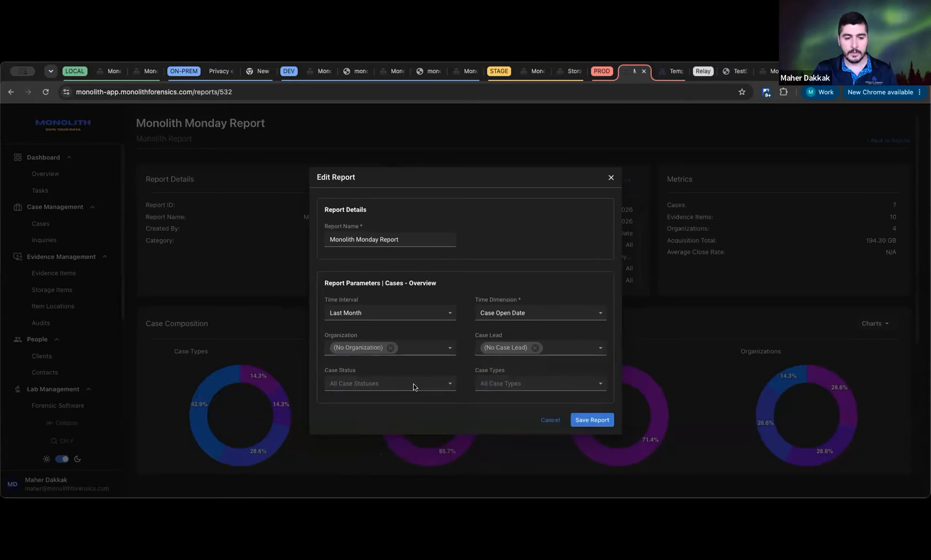
pyautogui.click(413, 384)
pyautogui.click(523, 382)
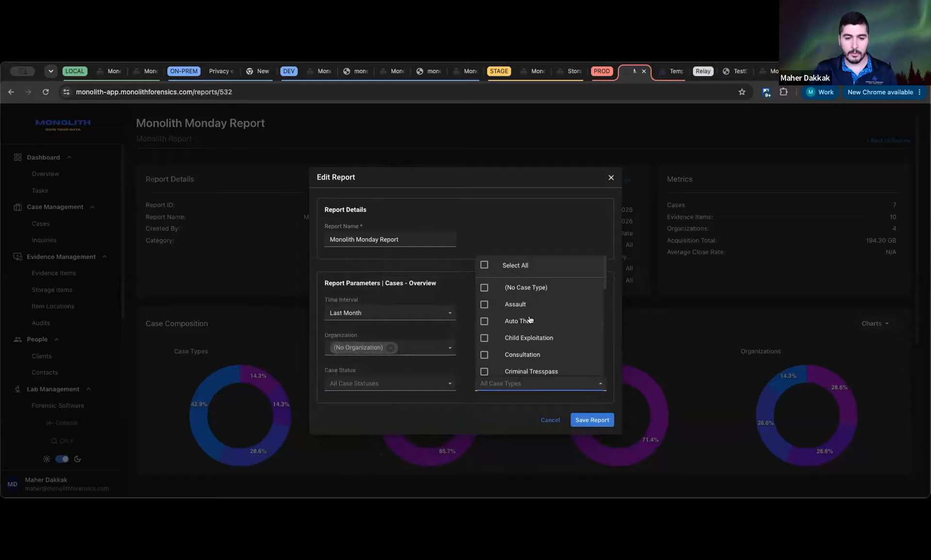
pyautogui.click(533, 287)
pyautogui.click(468, 342)
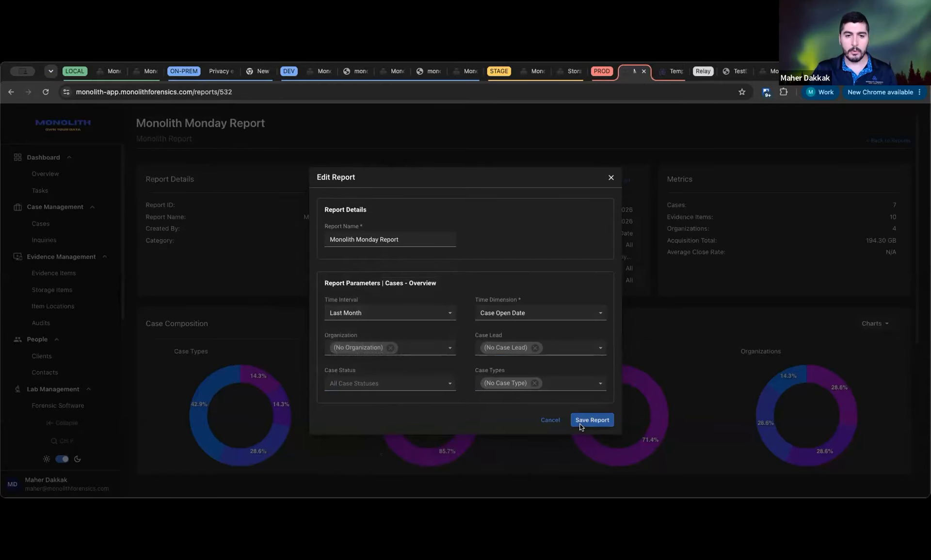
pyautogui.click(592, 420)
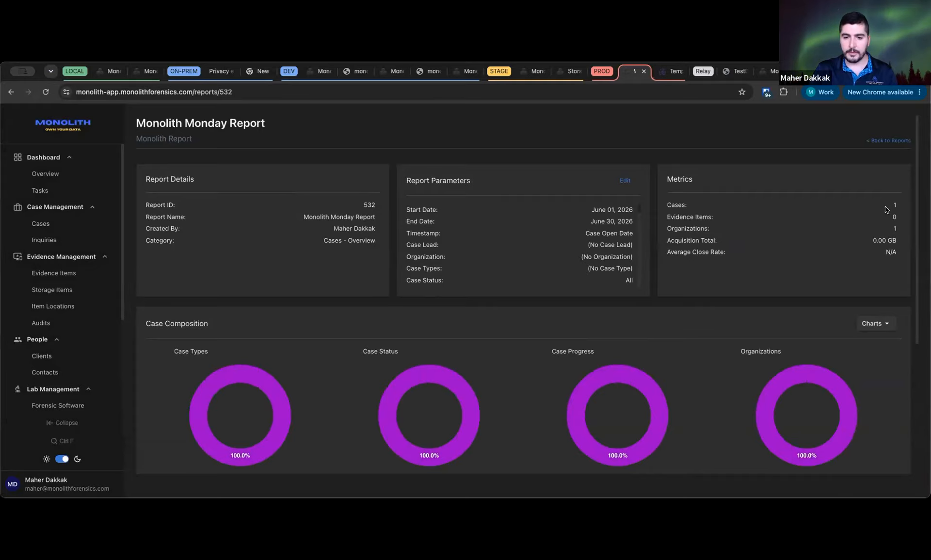
# Edit the report parameters to remove the organization, case lead and case type filters, and look through the case statuses
pyautogui.scroll(1, 631, 244)
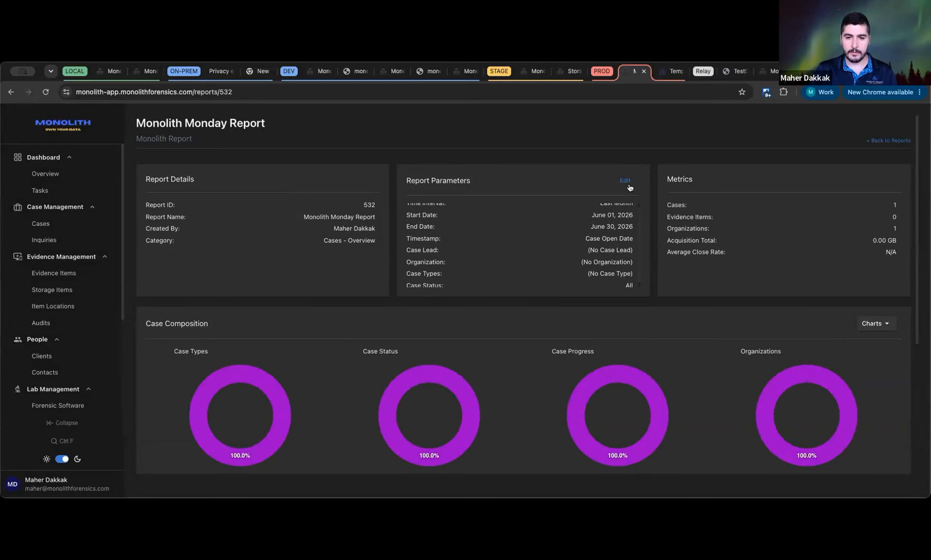
pyautogui.click(625, 181)
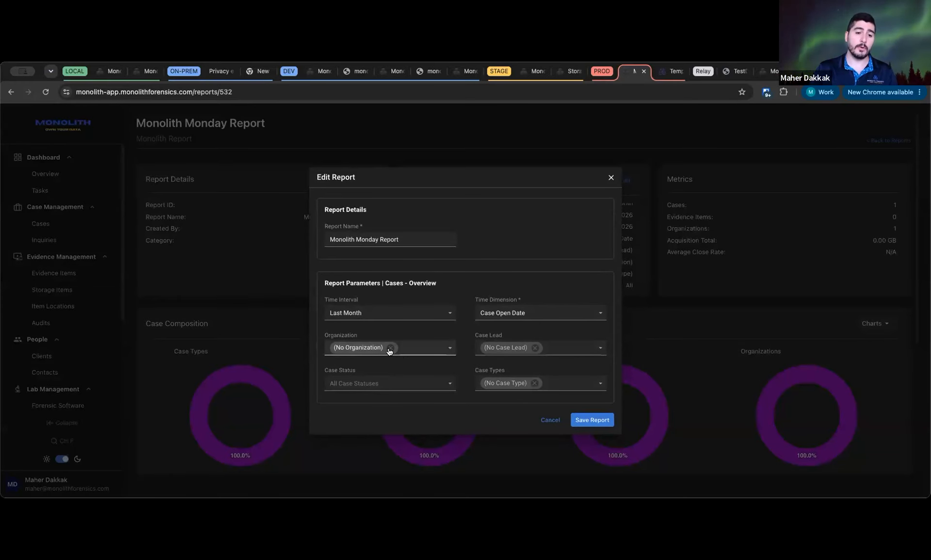
pyautogui.click(449, 347)
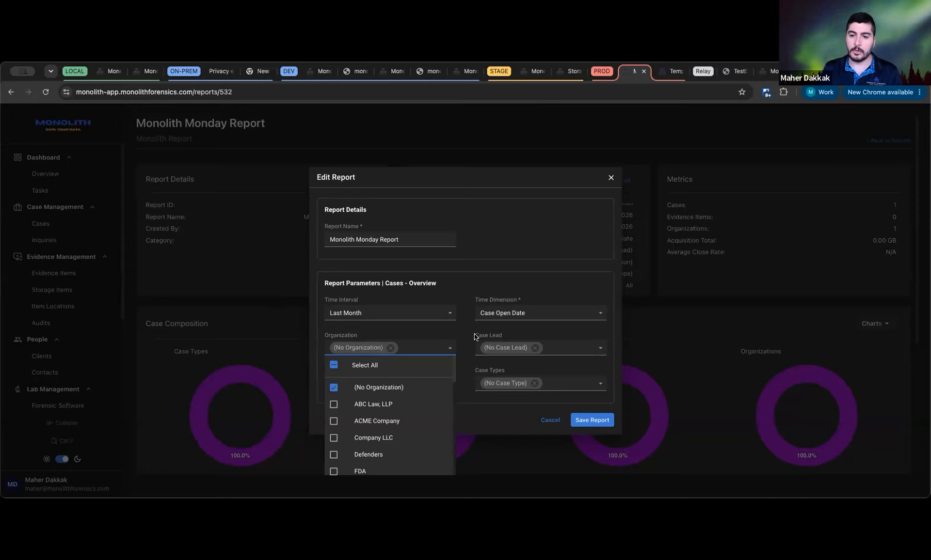
pyautogui.click(496, 241)
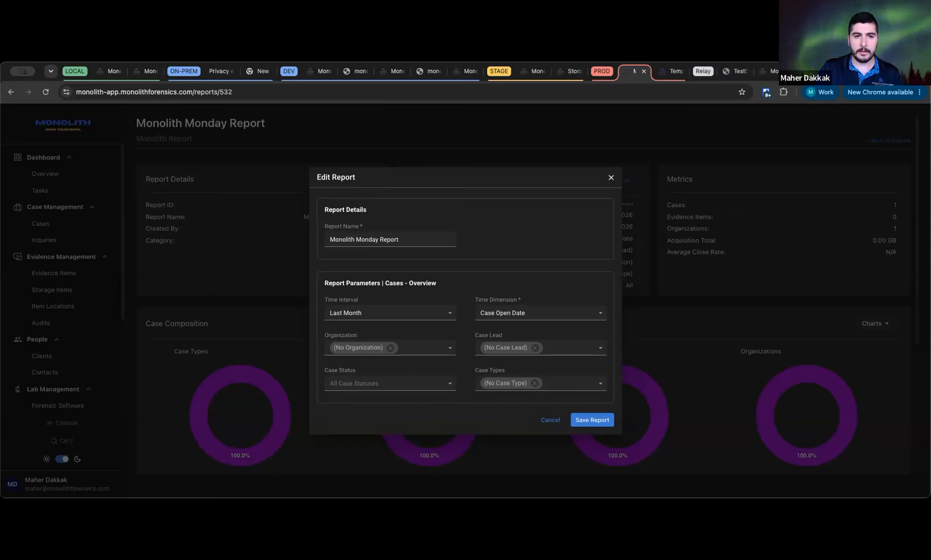
pyautogui.click(390, 348)
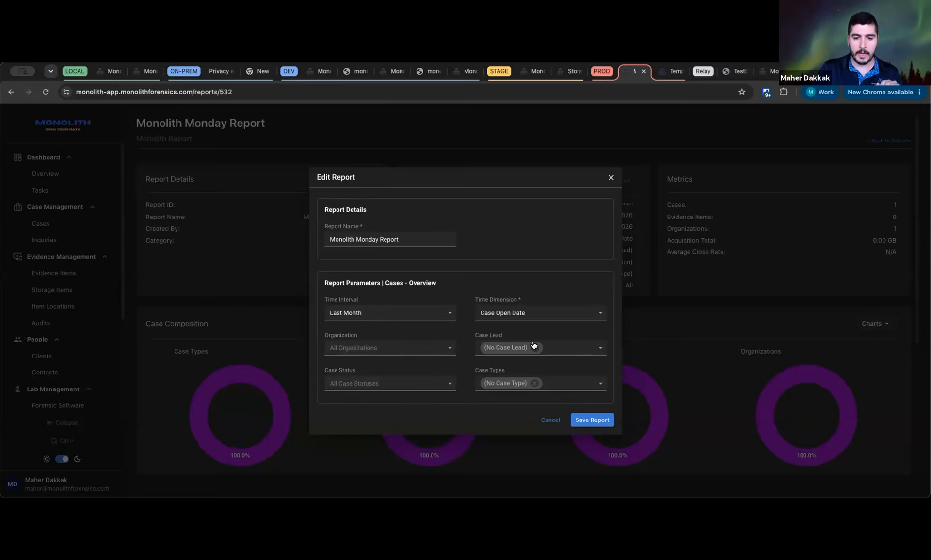
pyautogui.click(534, 347)
pyautogui.click(534, 384)
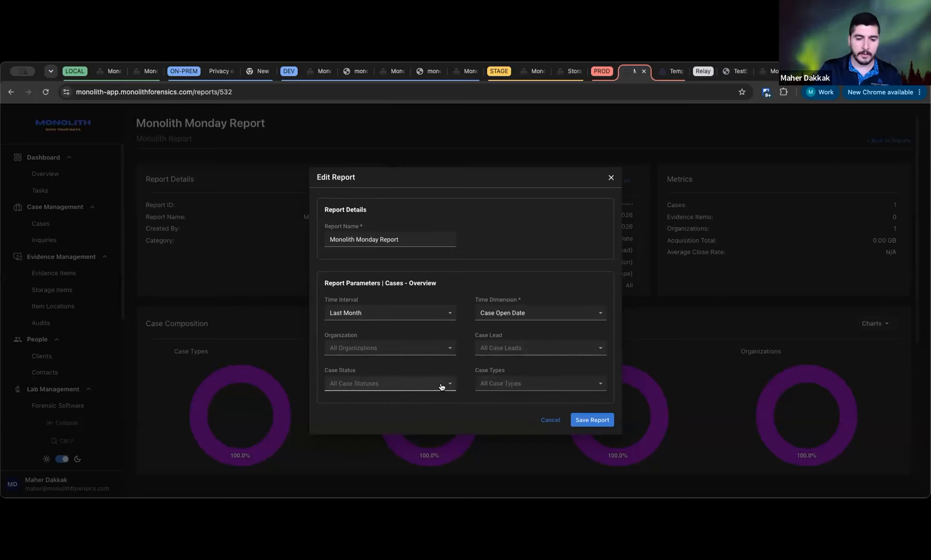
pyautogui.click(396, 382)
pyautogui.scroll(-2, 388, 333)
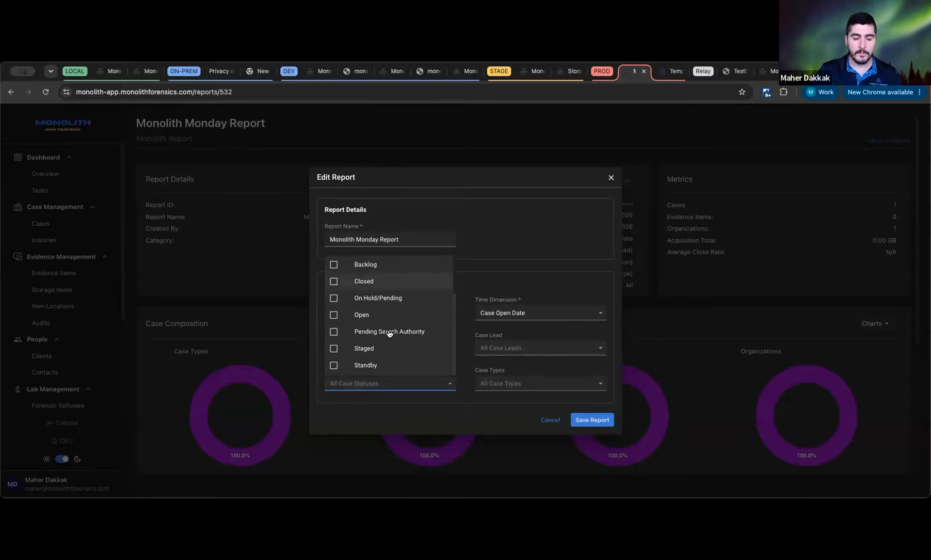
pyautogui.scroll(2, 384, 359)
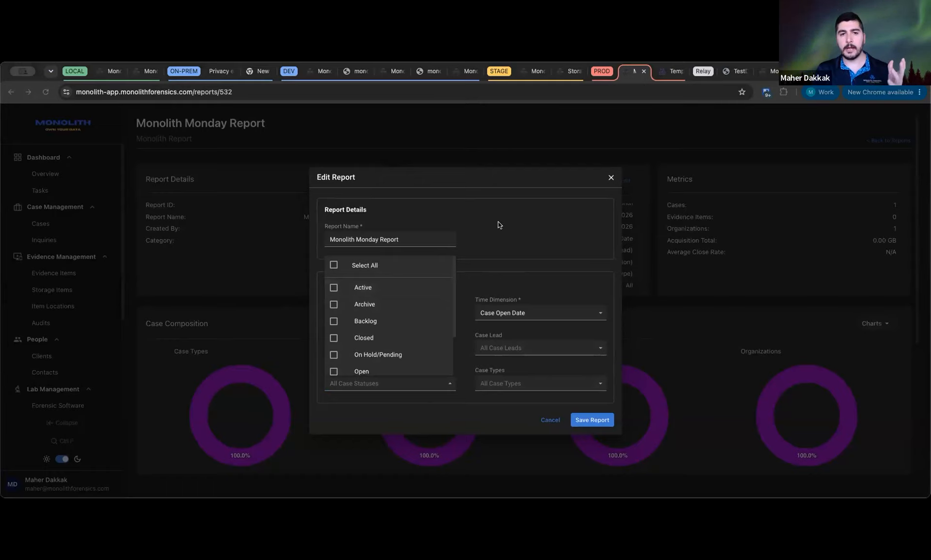
pyautogui.click(466, 322)
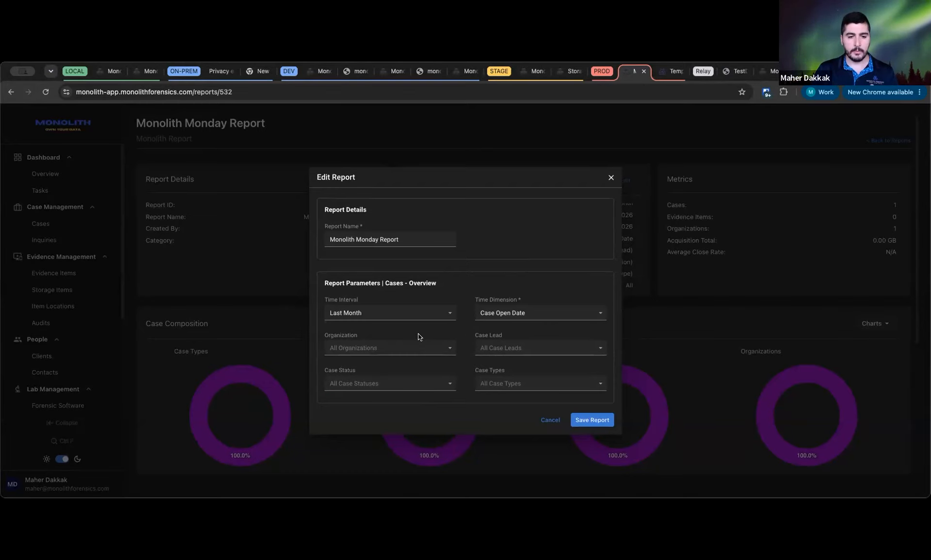
# Select all organizations and set the case lead filter to the person listed directly after Dev 16
pyautogui.click(421, 348)
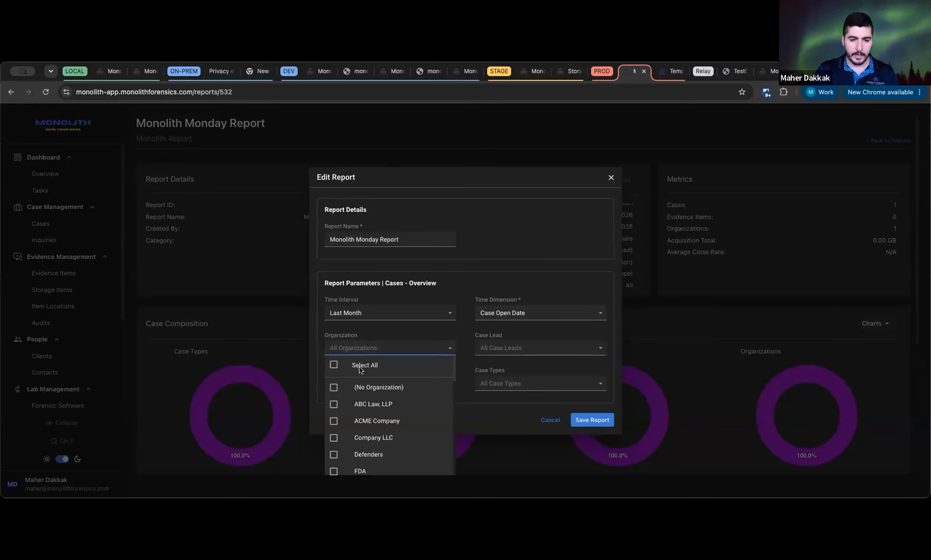
pyautogui.click(358, 367)
pyautogui.click(583, 354)
pyautogui.click(485, 427)
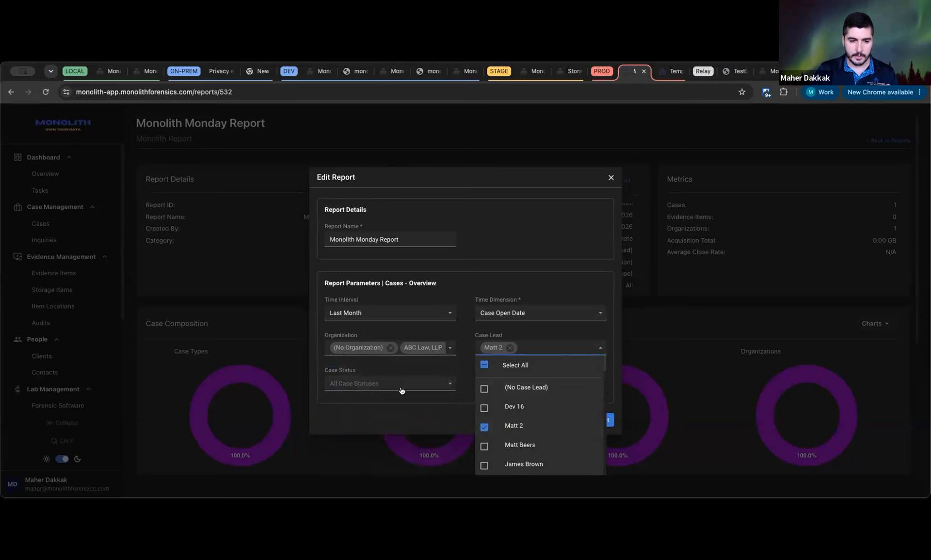
# Select all case statuses in the report parameters and save the report
pyautogui.click(376, 383)
pyautogui.click(333, 265)
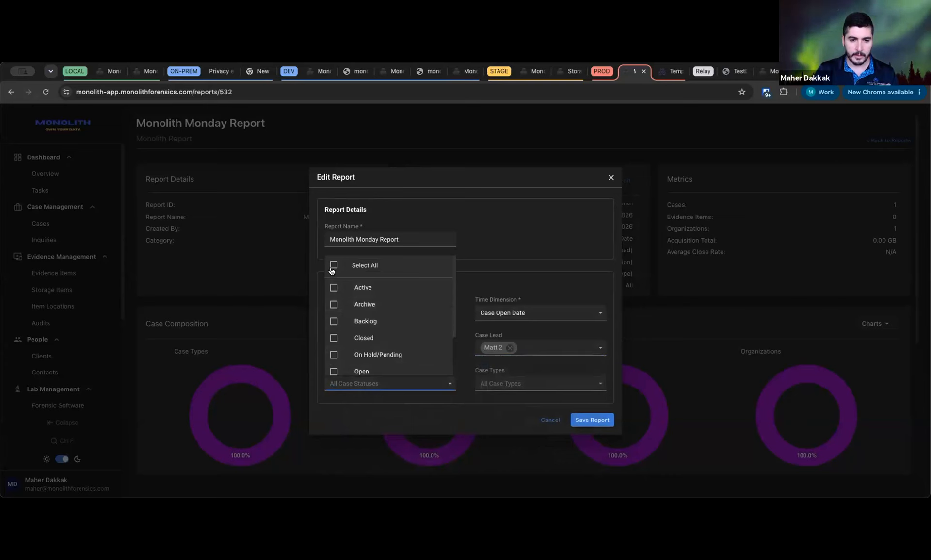
pyautogui.click(522, 381)
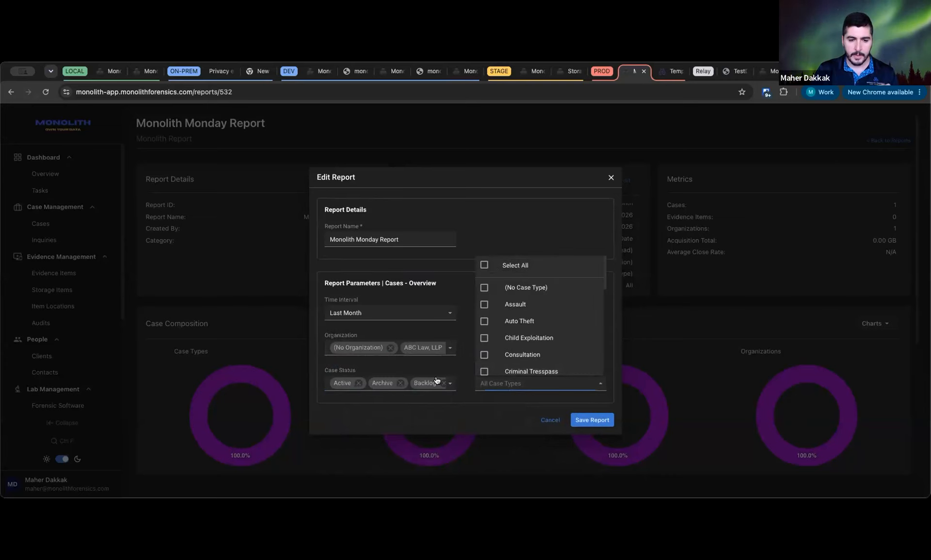
pyautogui.click(426, 383)
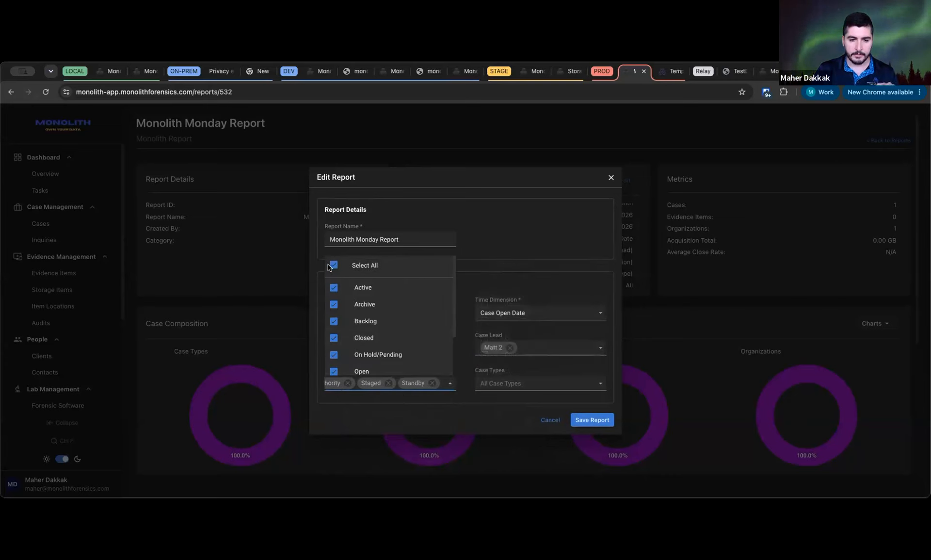
pyautogui.click(333, 266)
pyautogui.click(537, 274)
pyautogui.click(434, 386)
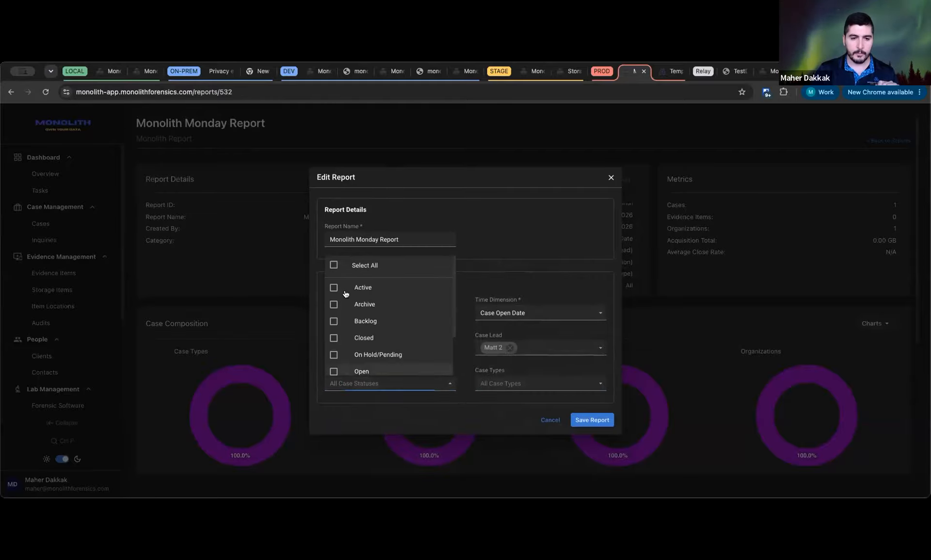
pyautogui.click(333, 265)
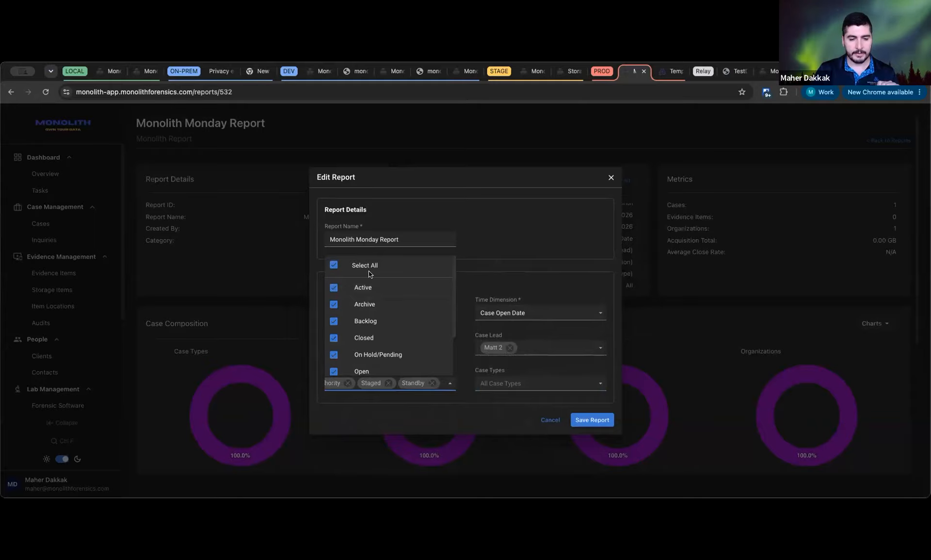
pyautogui.click(487, 288)
pyautogui.click(580, 422)
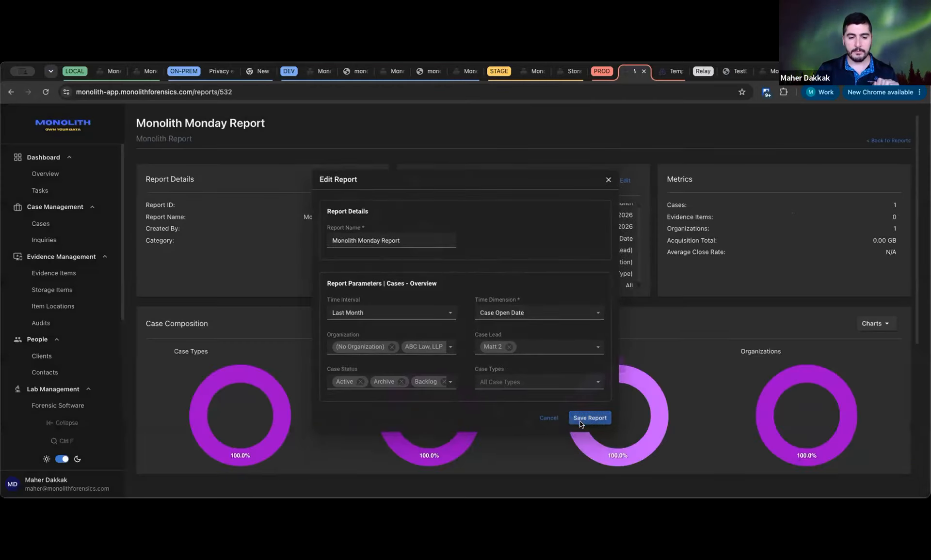
# Review the case type options in the report parameters and save the report
pyautogui.click(625, 180)
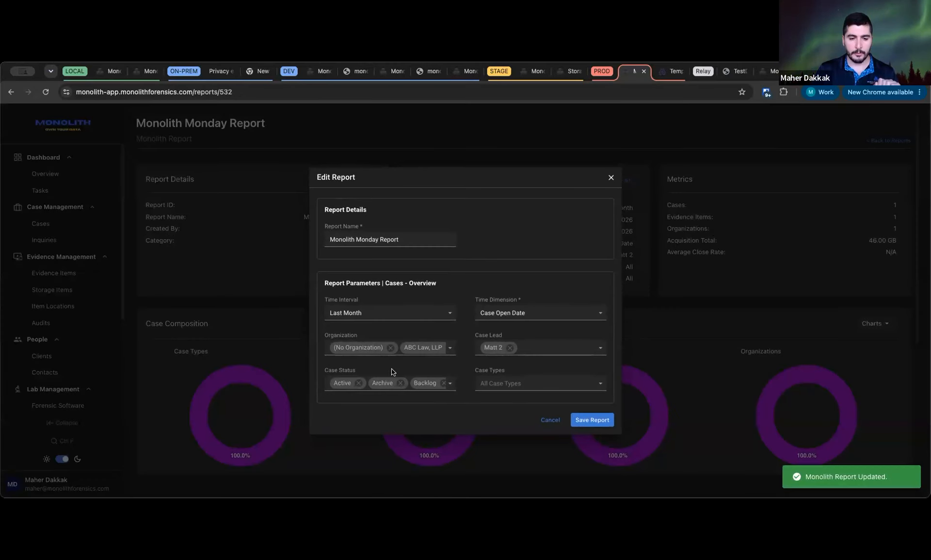
pyautogui.click(503, 385)
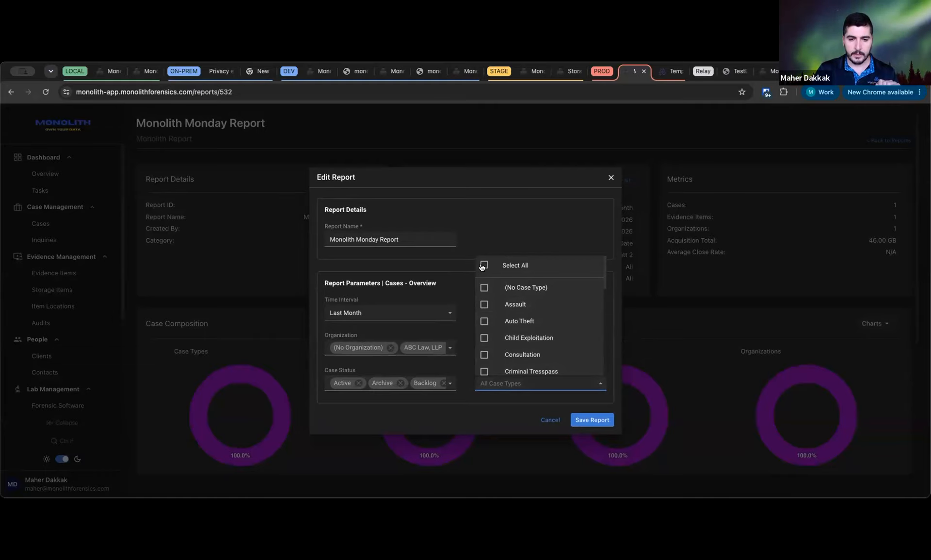
pyautogui.click(512, 238)
pyautogui.click(580, 419)
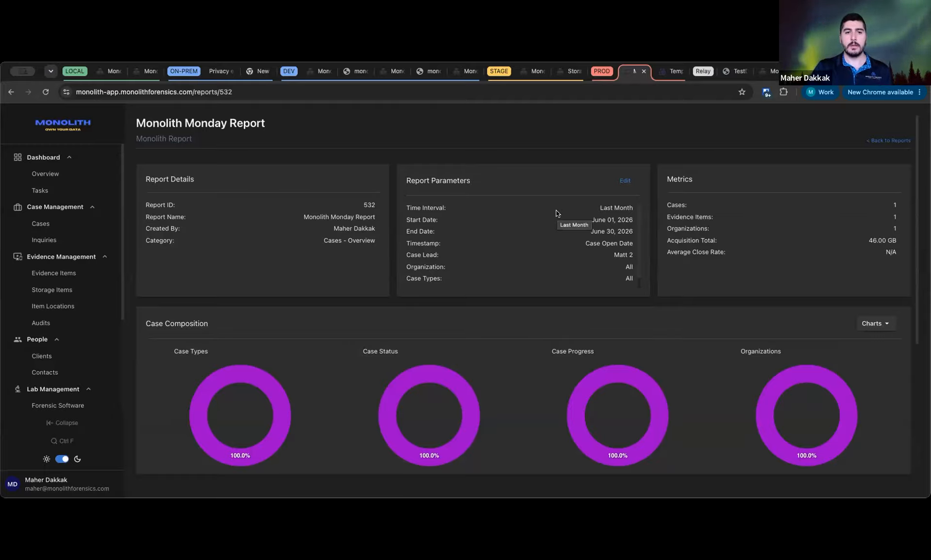
# Examine the report's saved parameters, comparing the case lead, organization, case type and case status values with the selections in the edit form
pyautogui.scroll(-1, 558, 213)
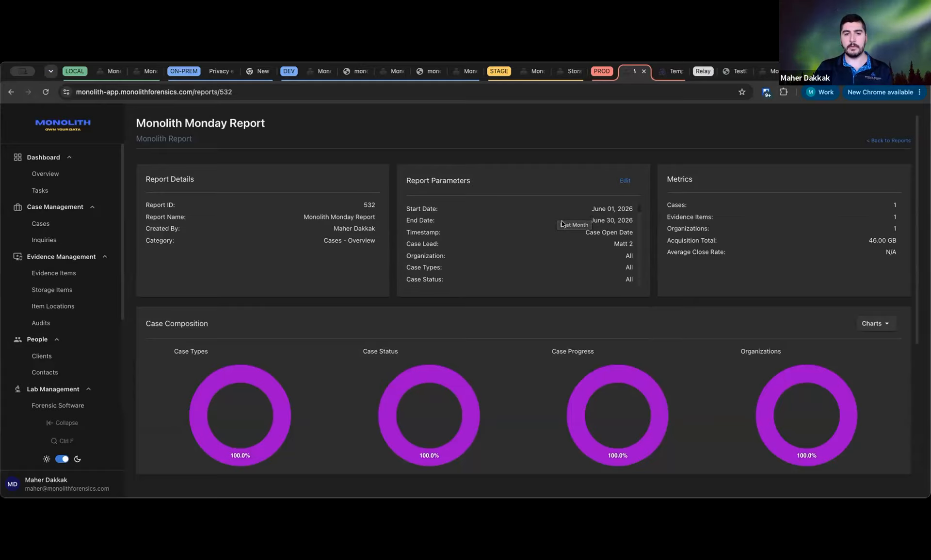
pyautogui.scroll(1, 555, 222)
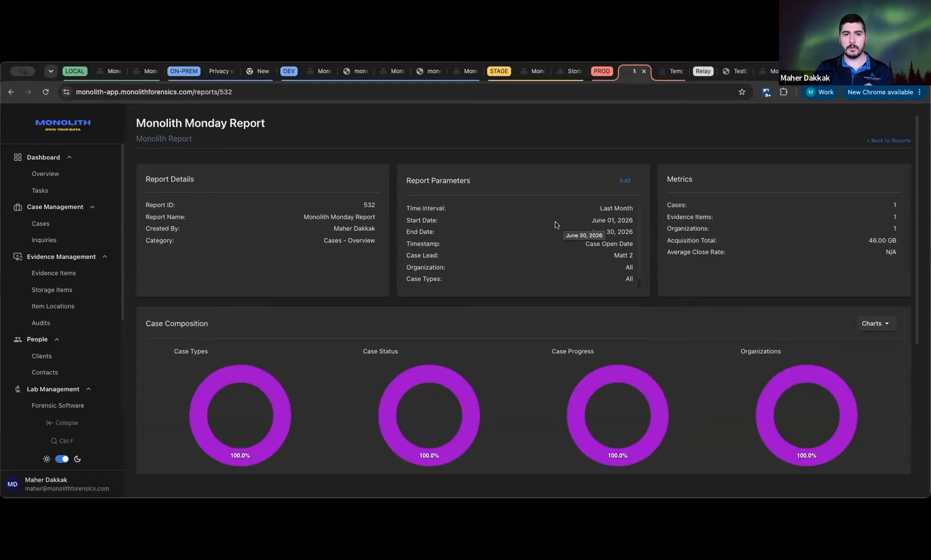
pyautogui.scroll(-1, 562, 226)
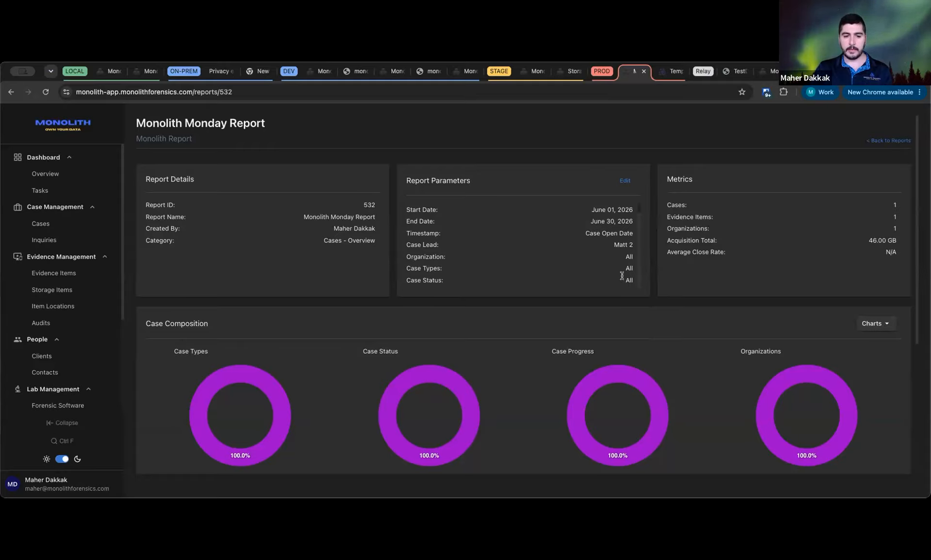
pyautogui.scroll(1, 627, 280)
pyautogui.scroll(-1, 627, 277)
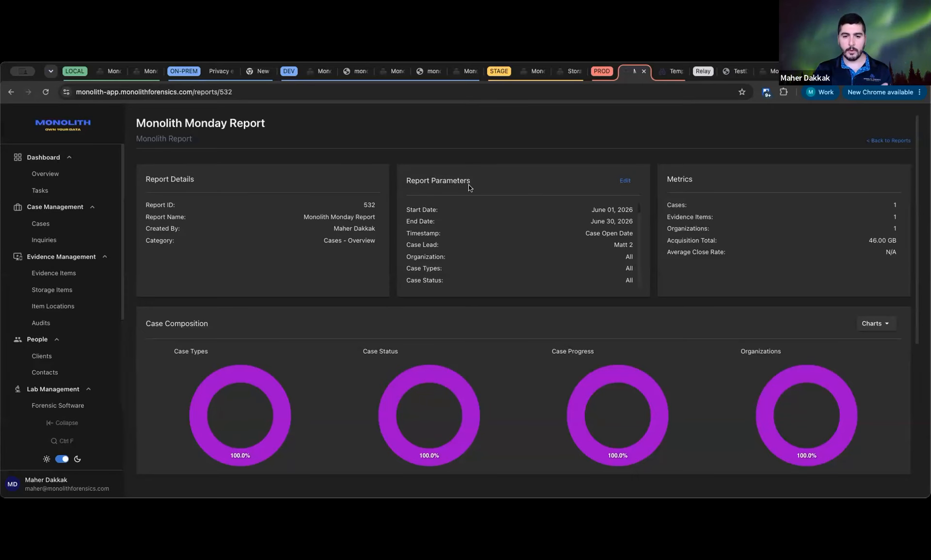
pyautogui.scroll(-1, 556, 222)
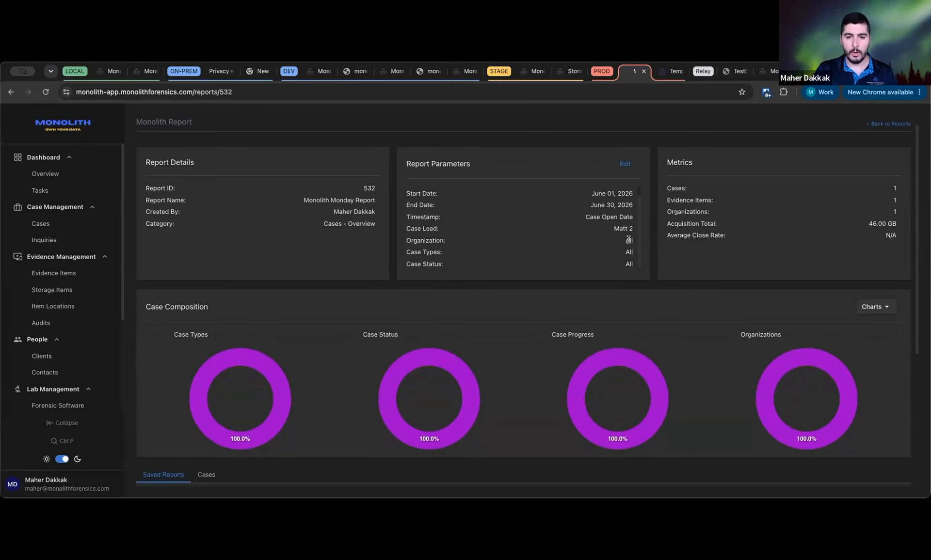
pyautogui.click(625, 164)
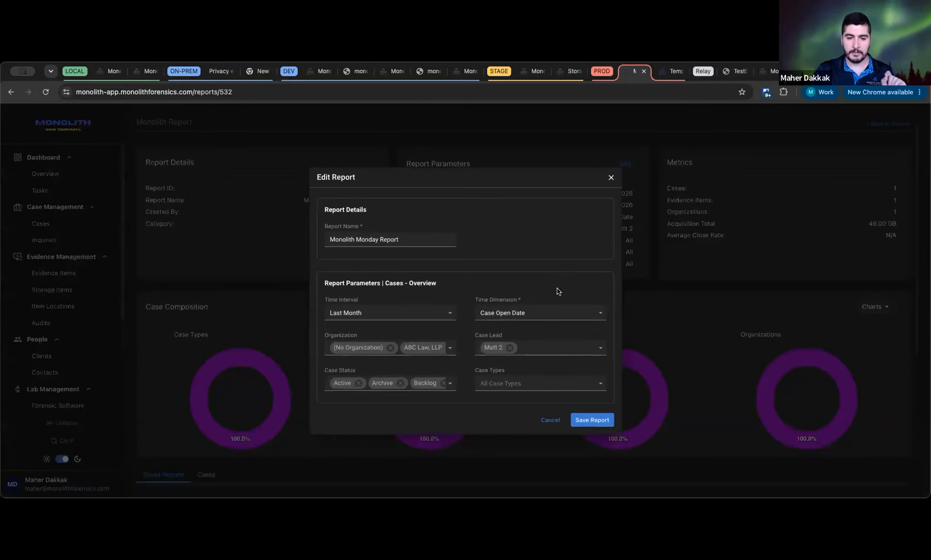
pyautogui.click(611, 178)
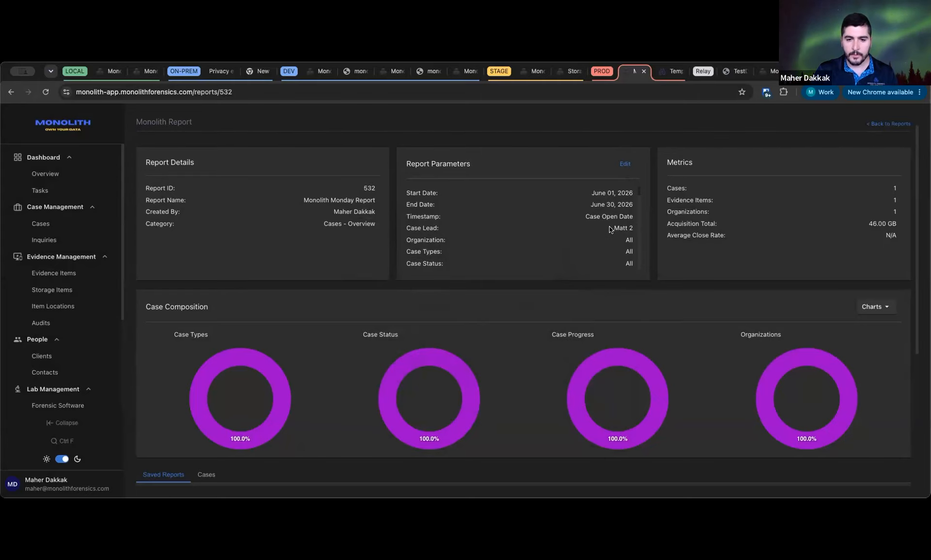
pyautogui.moveTo(612, 228); pyautogui.dragTo(633, 231)
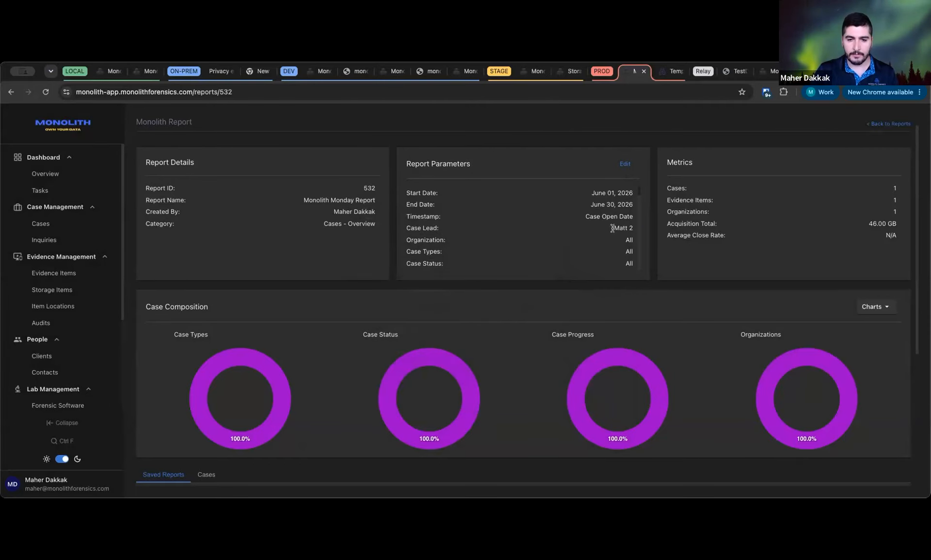
pyautogui.moveTo(612, 229); pyautogui.dragTo(636, 232)
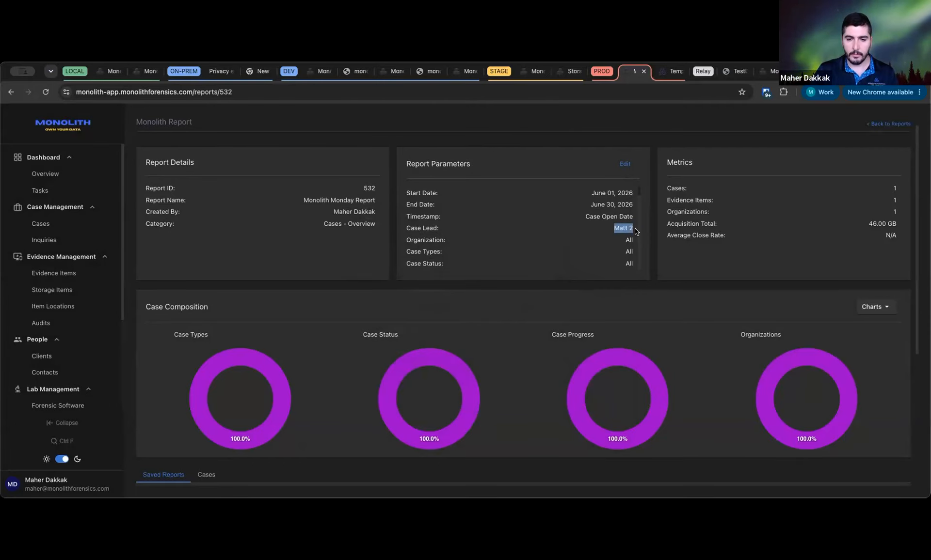
# Add Dev 16 and the person listed directly after the current lead to the case lead filter, and save the report
pyautogui.click(624, 164)
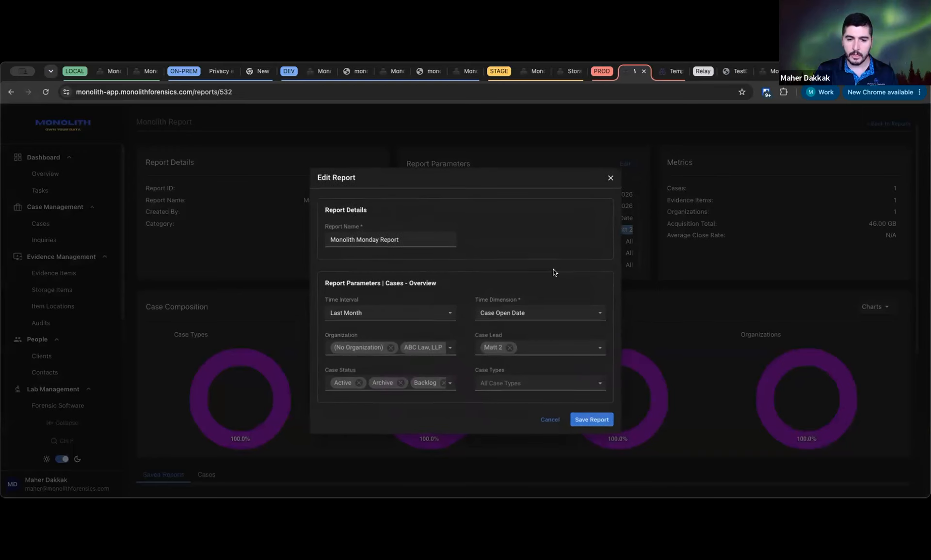
pyautogui.click(552, 349)
pyautogui.click(483, 408)
pyautogui.click(514, 445)
pyautogui.click(584, 261)
pyautogui.click(587, 419)
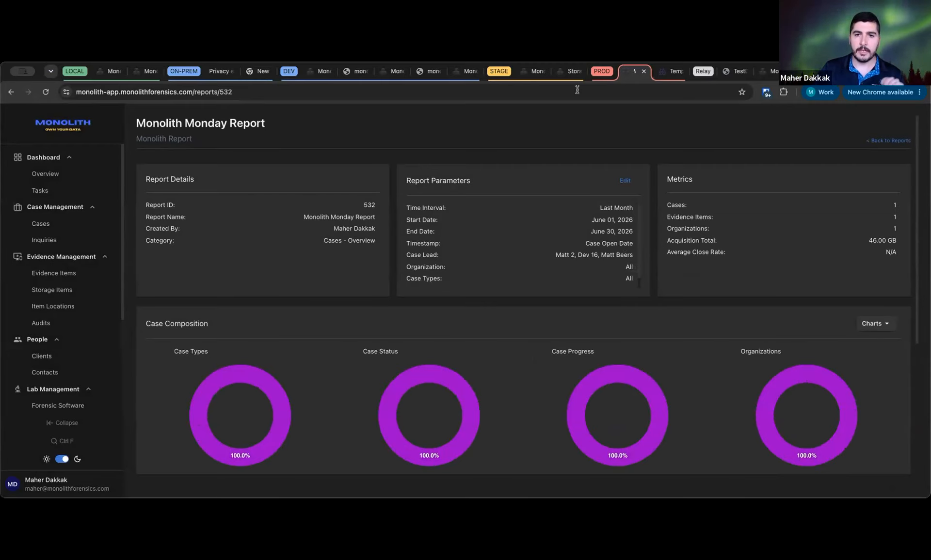
# Restrict the report's organization filter to (No Organization), save it, and check the organization value in the parameters
pyautogui.click(621, 182)
pyautogui.click(449, 353)
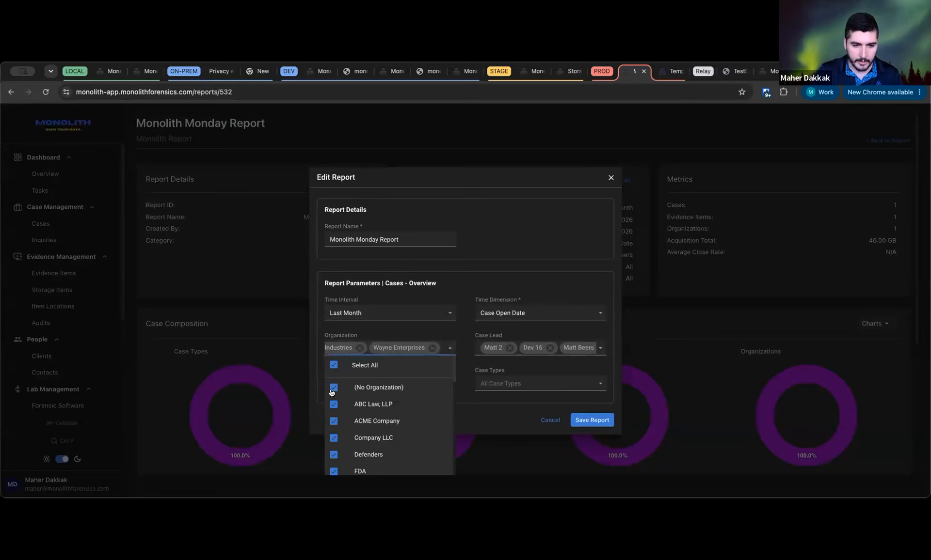
pyautogui.click(335, 404)
pyautogui.click(597, 417)
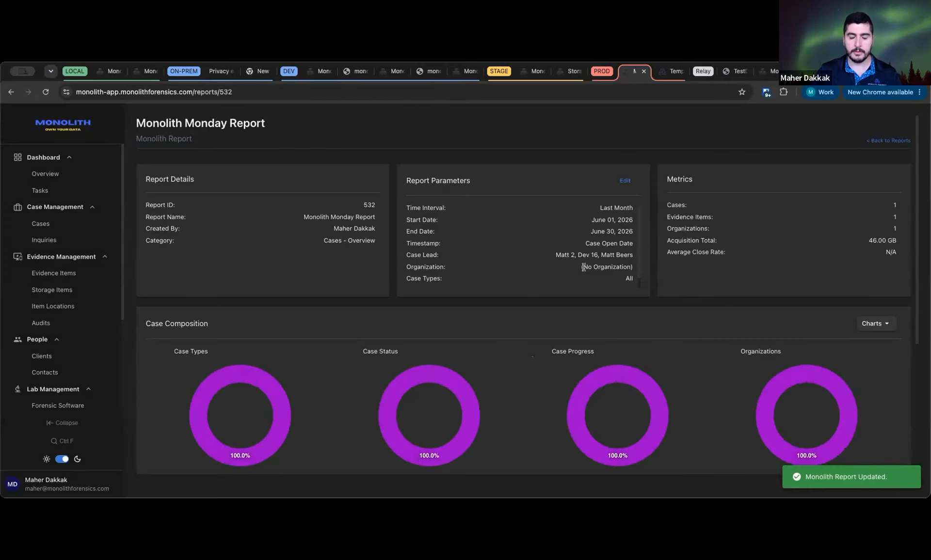
pyautogui.moveTo(632, 268); pyautogui.dragTo(581, 267)
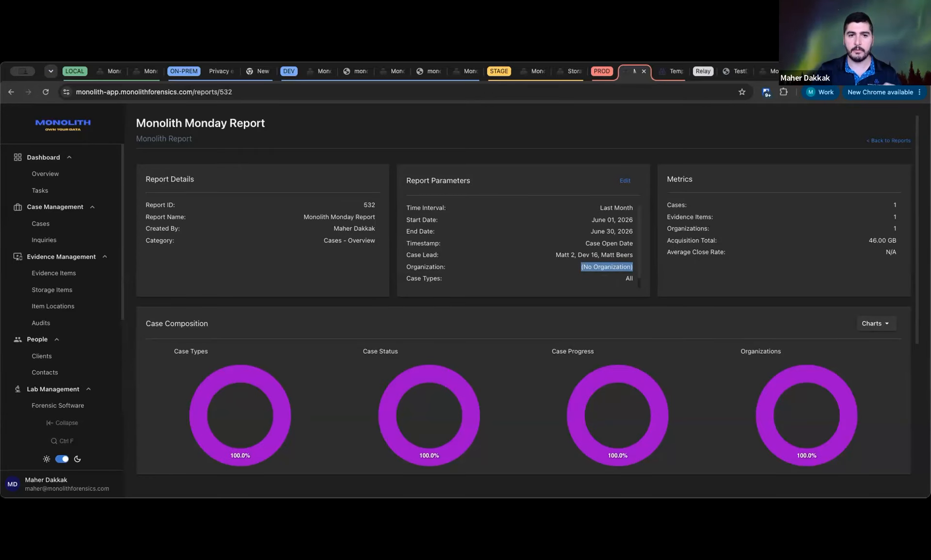
pyautogui.click(570, 315)
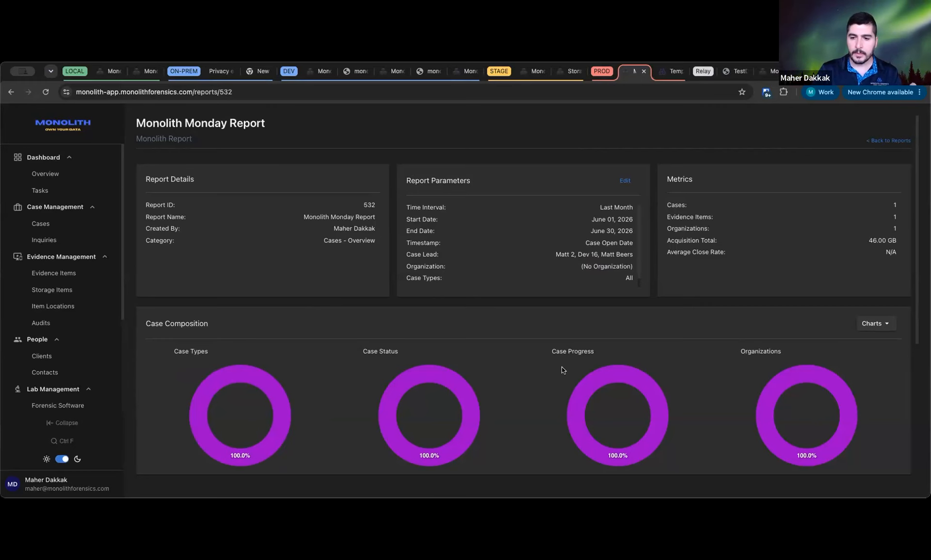
# View the case composition as text and switch it back to charts
pyautogui.click(872, 324)
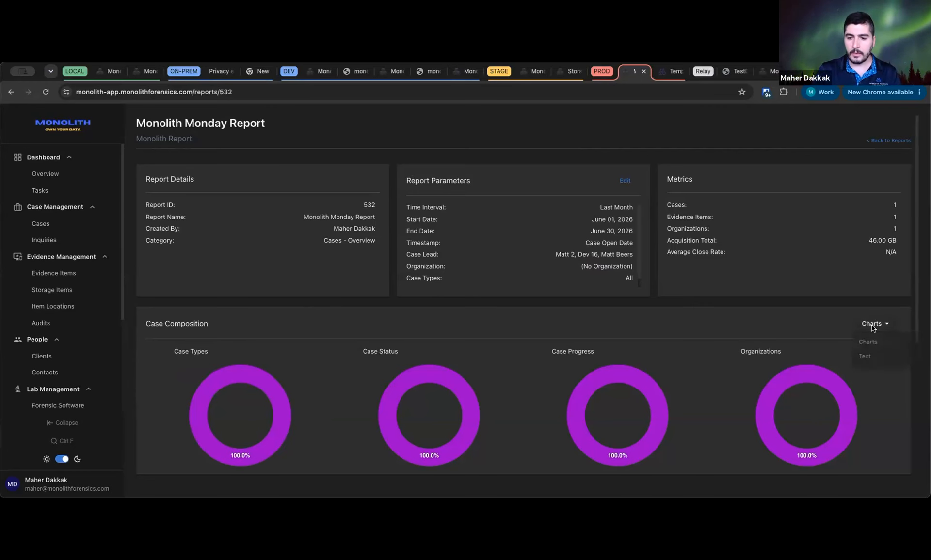
pyautogui.click(865, 358)
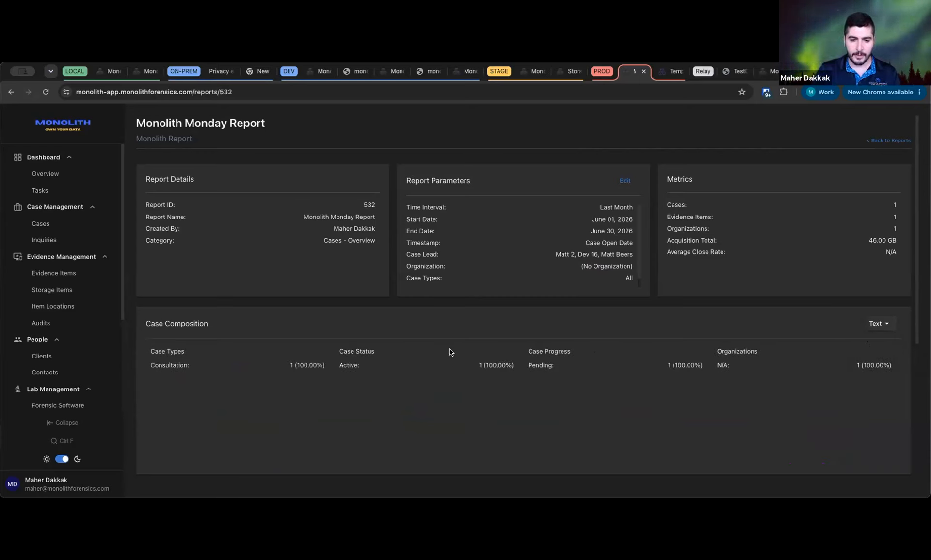
pyautogui.click(878, 324)
pyautogui.click(866, 344)
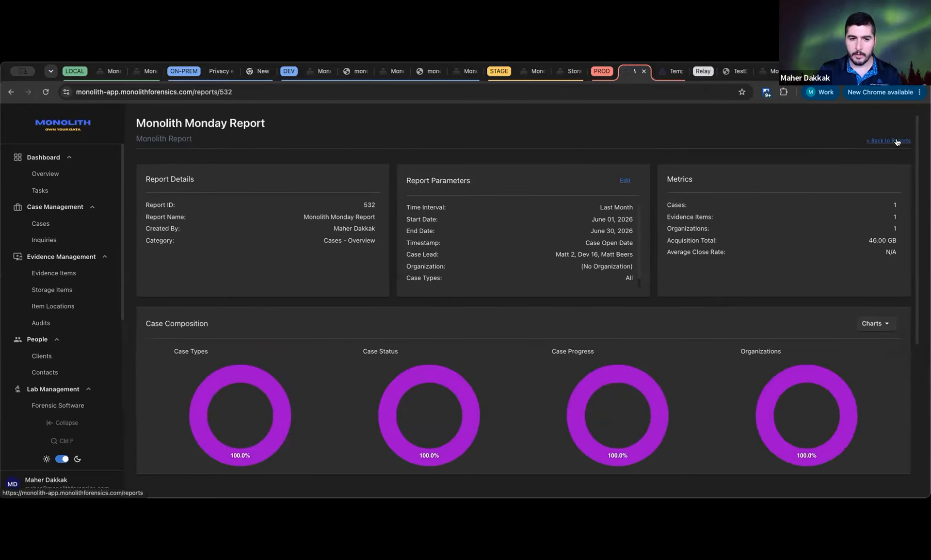
# Save a copy of the Monolith Monday Report to its saved reports
pyautogui.scroll(-5, 814, 200)
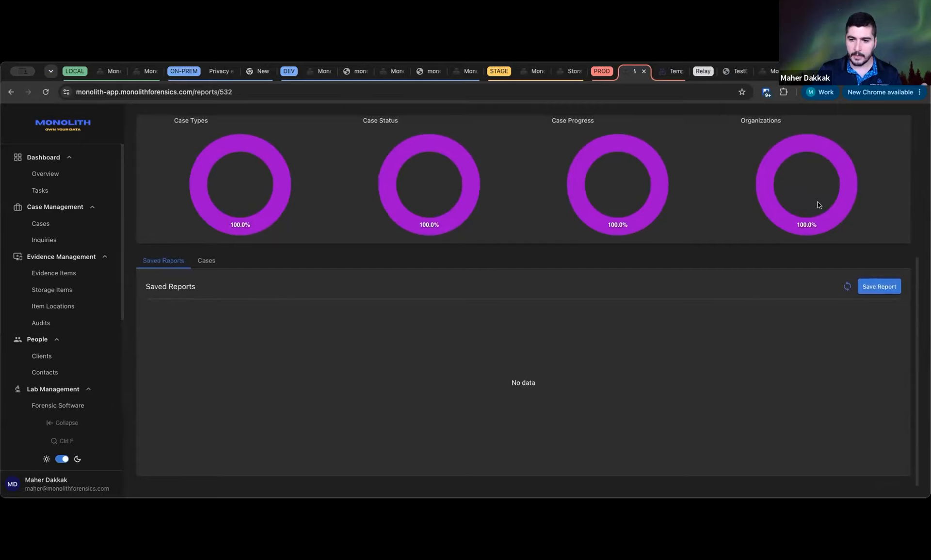
pyautogui.click(877, 291)
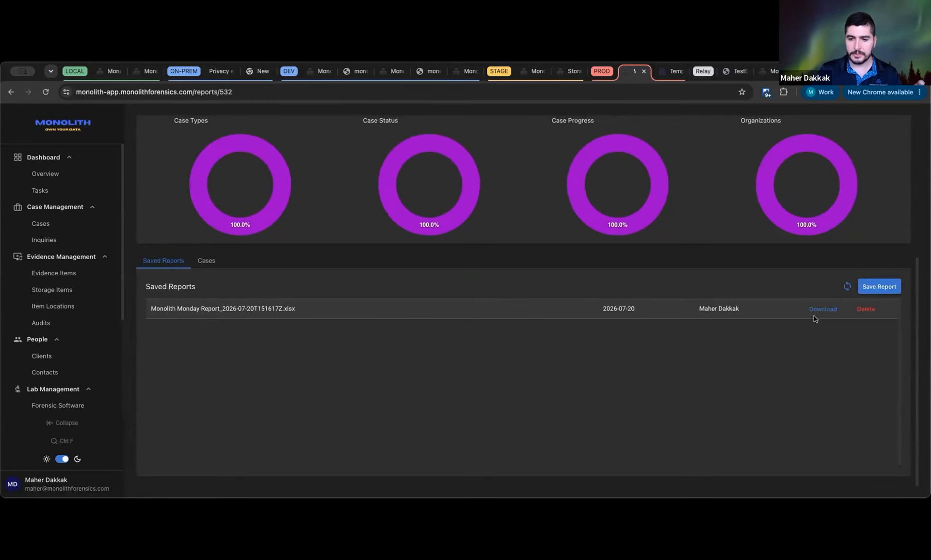
pyautogui.scroll(5, 738, 240)
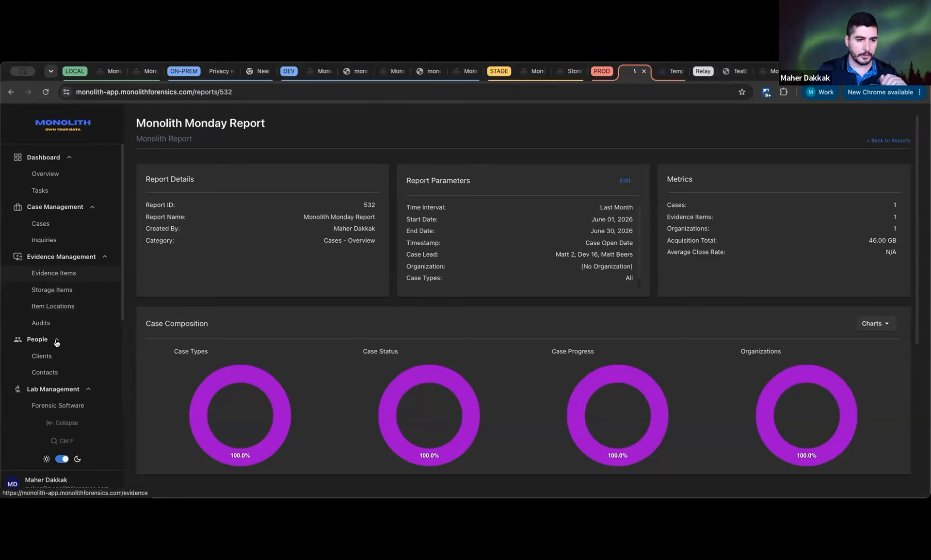
# Start a new metrics report from the reports list, named "Other Report types", with the Evidence - Overview category
pyautogui.scroll(-3, 57, 344)
pyautogui.click(49, 365)
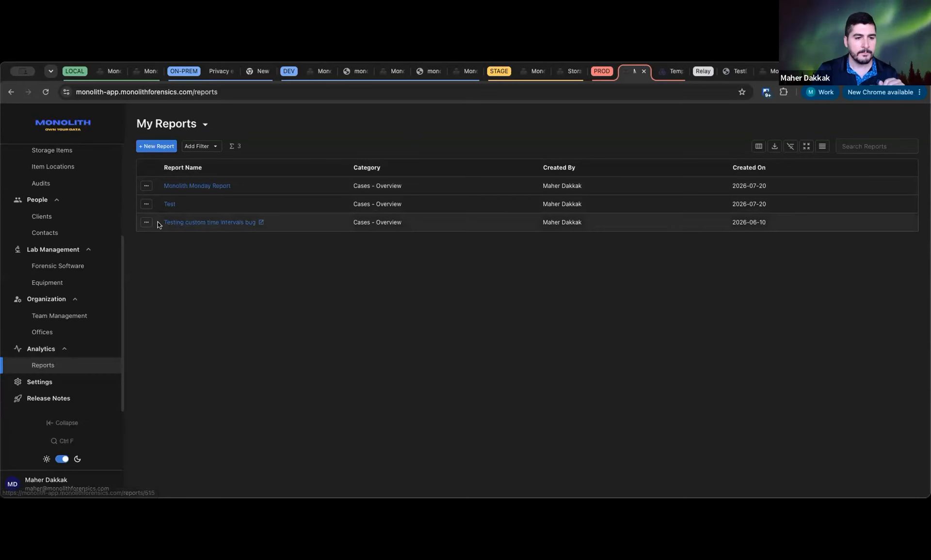
pyautogui.click(155, 146)
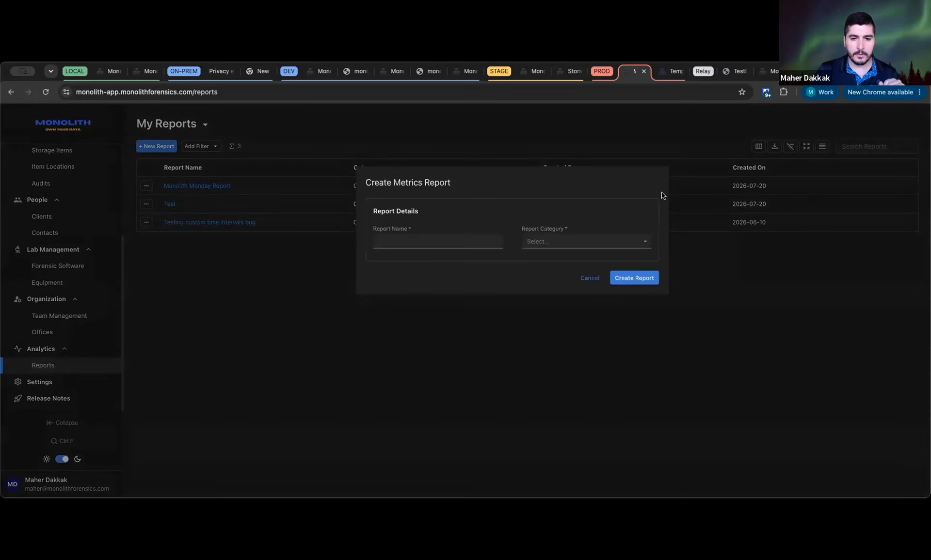
pyautogui.click(421, 232)
pyautogui.write('Other Report types')
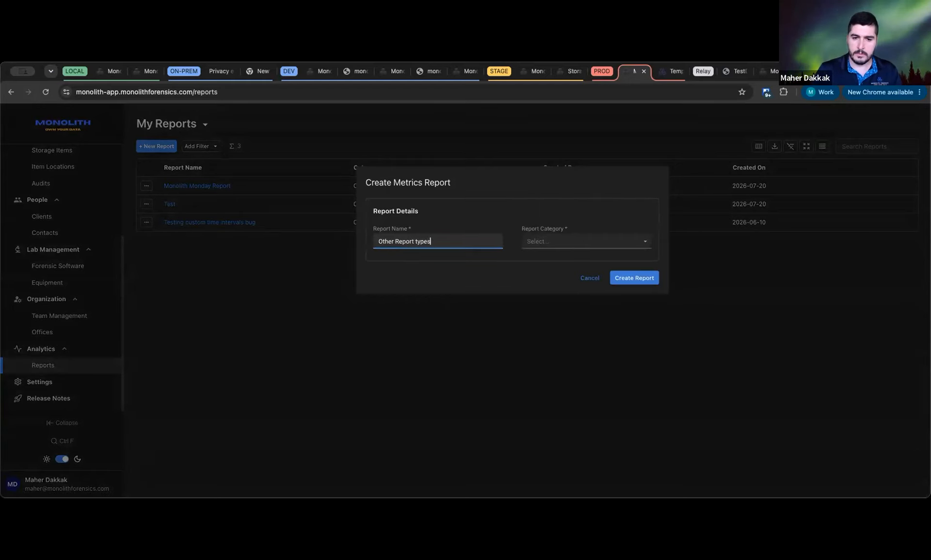
pyautogui.click(557, 244)
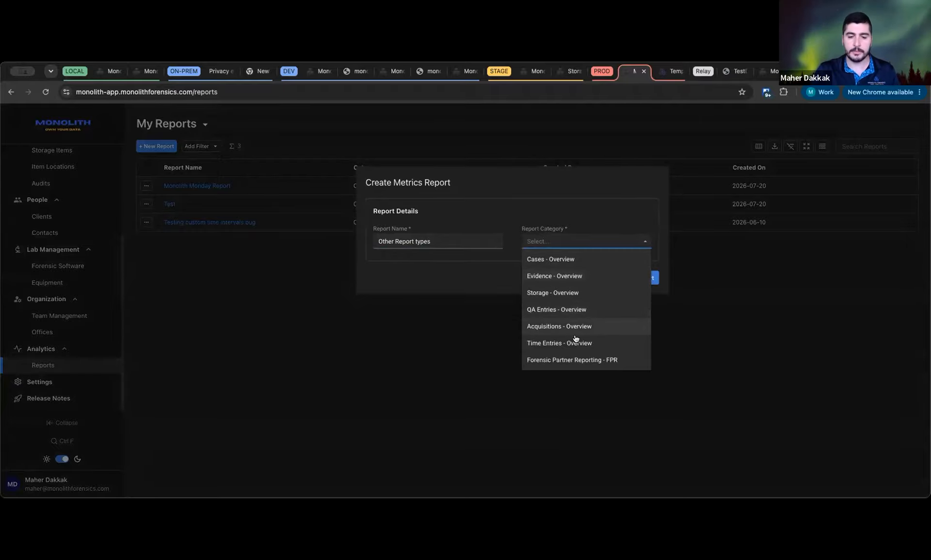
pyautogui.click(562, 276)
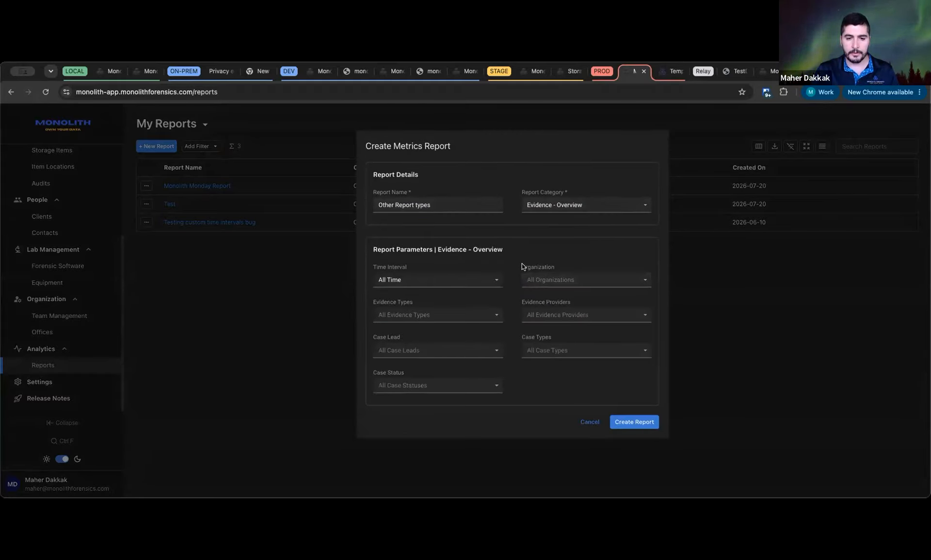
# Look through the parameters of the Storage, QA Entries, Acquisitions and Time Entries categories, and return the report category to Evidence - Overview
pyautogui.click(578, 213)
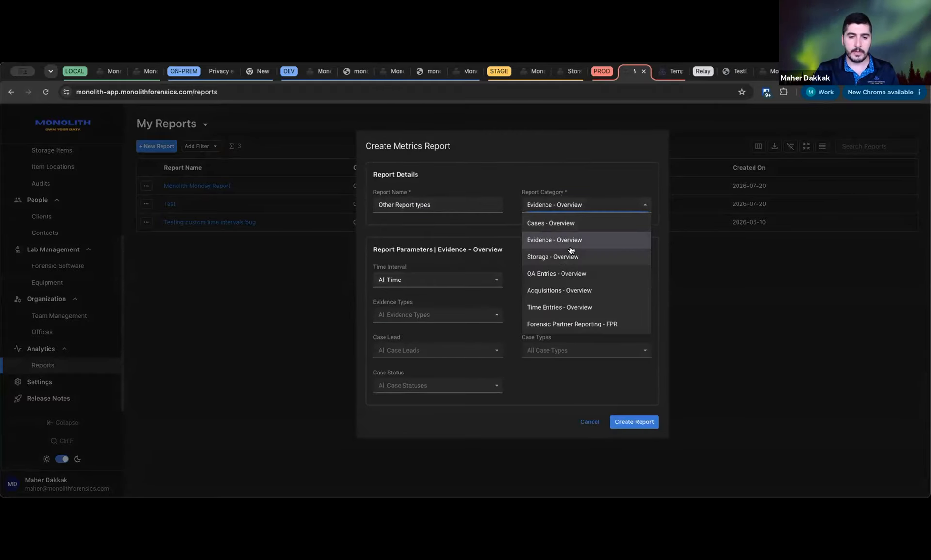
pyautogui.click(570, 252)
pyautogui.click(565, 213)
pyautogui.click(563, 282)
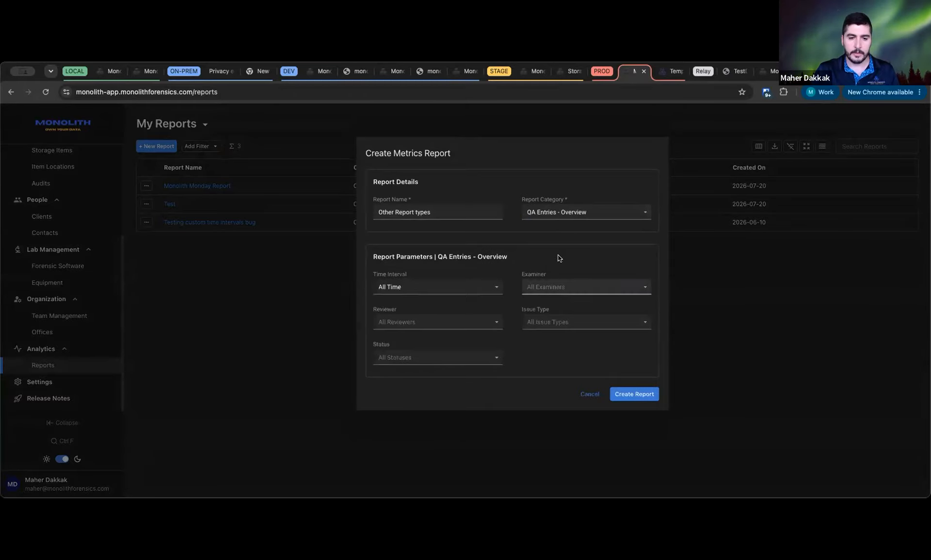
pyautogui.click(567, 221)
pyautogui.click(559, 296)
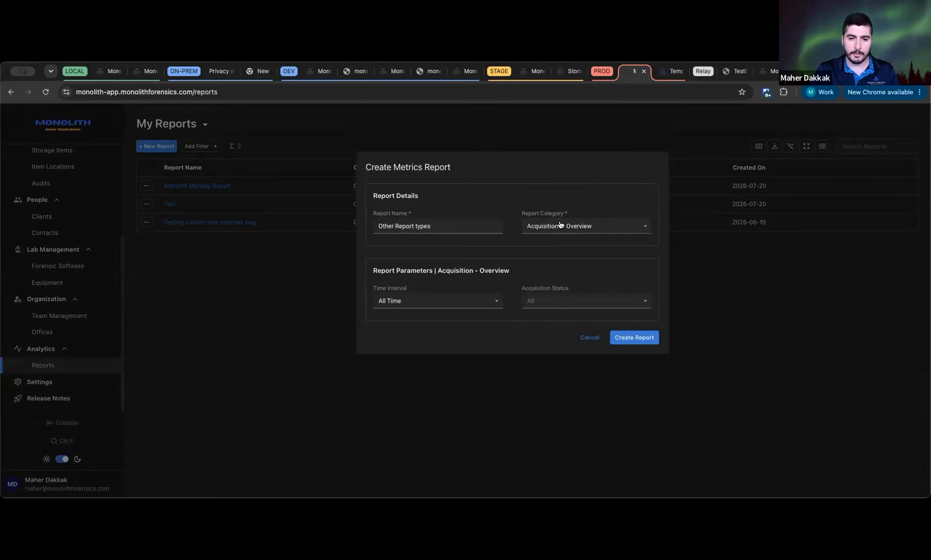
pyautogui.click(560, 225)
pyautogui.click(559, 328)
pyautogui.click(558, 216)
pyautogui.click(556, 255)
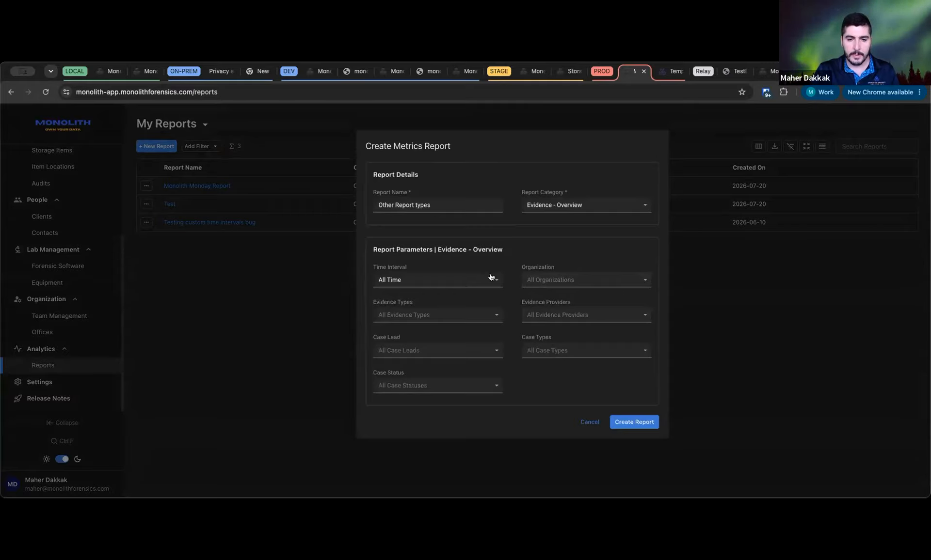
# Restrict the evidence report's types to (No Evidence Type) and its evidence providers to (No Provider)
pyautogui.click(472, 315)
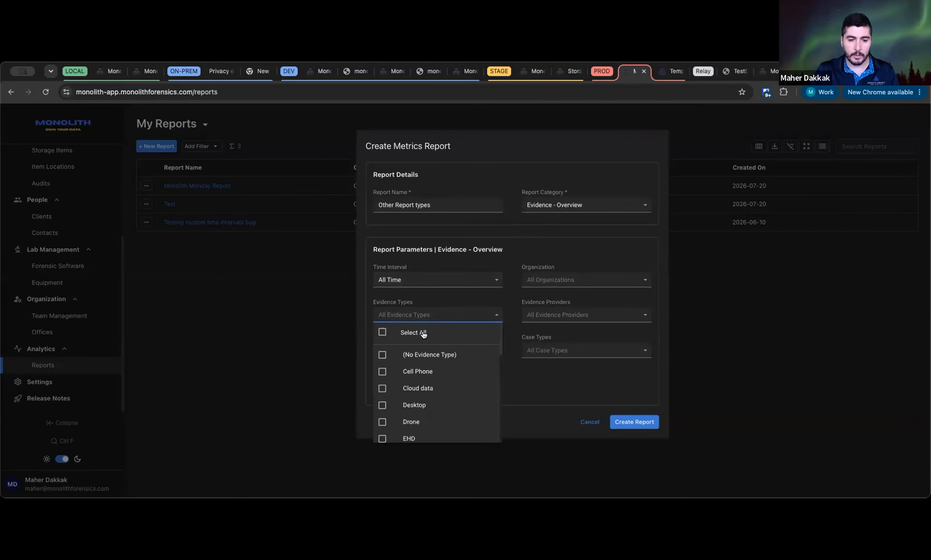
pyautogui.scroll(-3, 401, 376)
pyautogui.scroll(3, 402, 377)
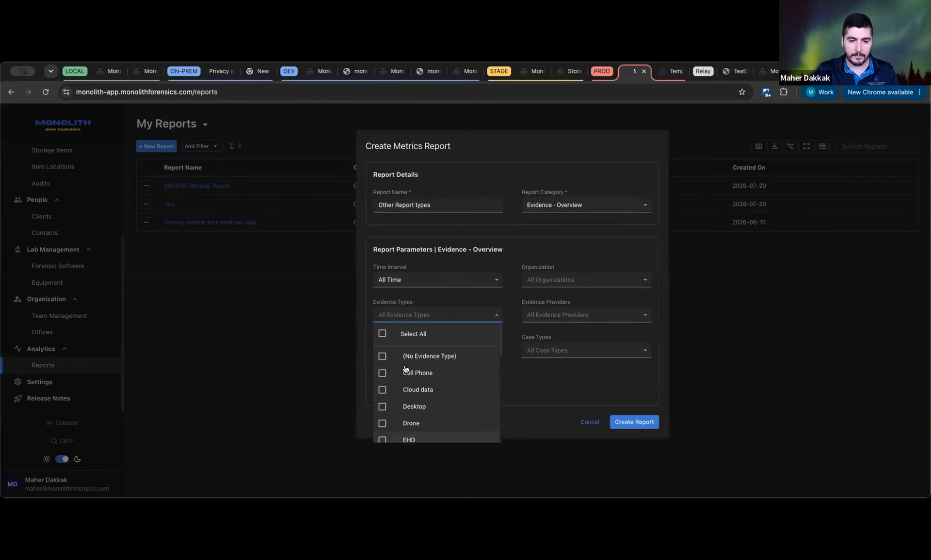
pyautogui.click(382, 355)
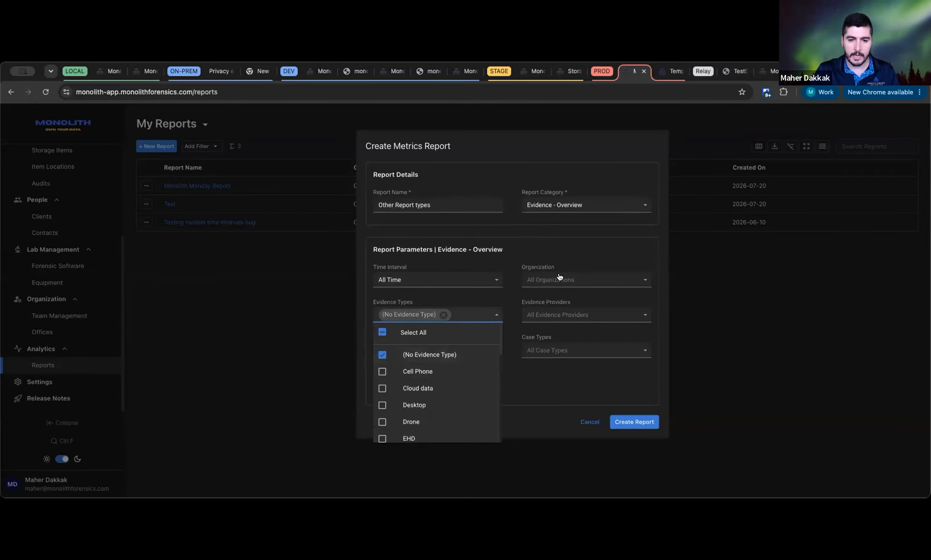
pyautogui.click(559, 312)
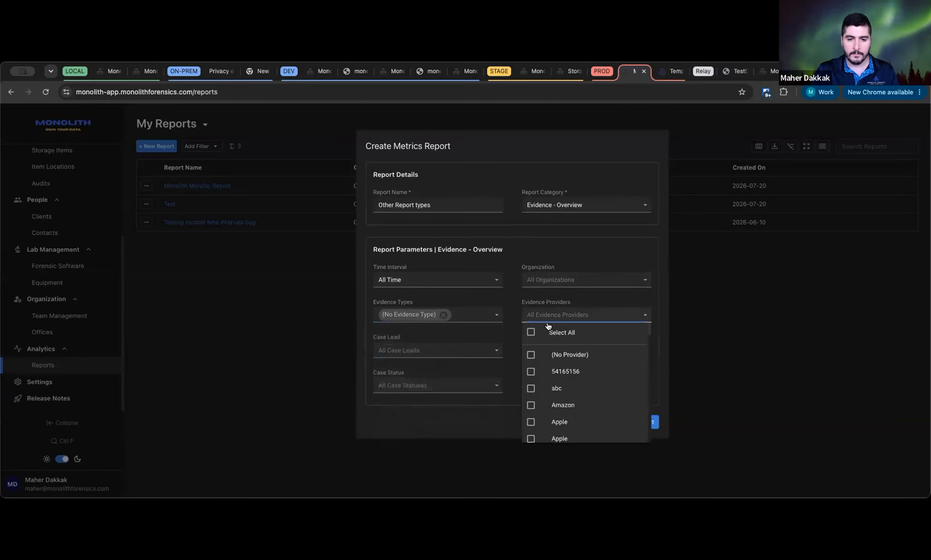
pyautogui.click(559, 354)
# Examine the case lead, case type and case status filter options of the evidence report without choosing any
pyautogui.click(463, 348)
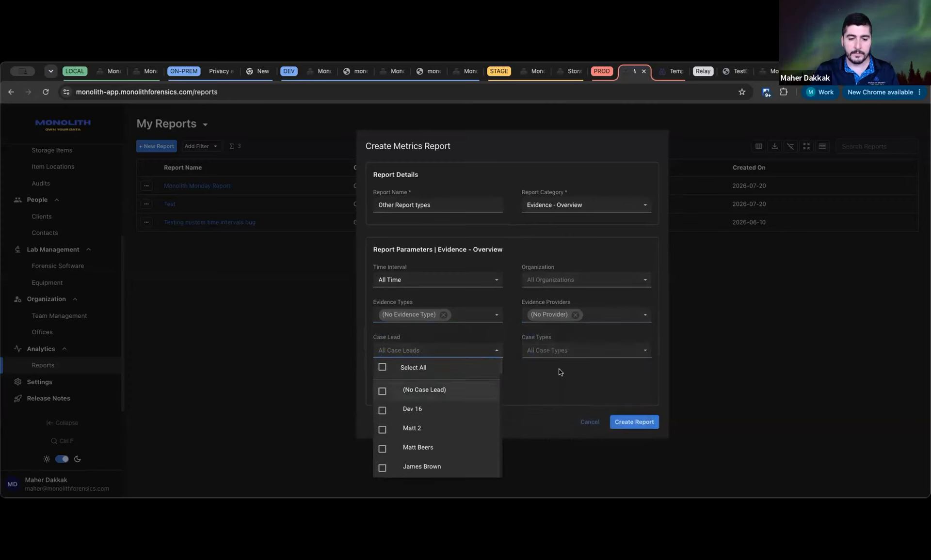
pyautogui.click(537, 369)
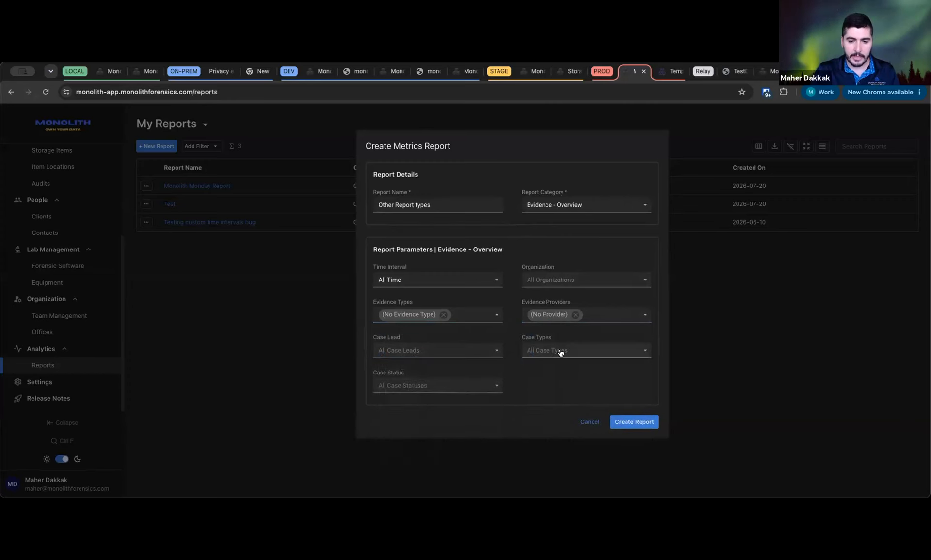
pyautogui.click(561, 353)
pyautogui.click(504, 382)
pyautogui.click(494, 383)
pyautogui.click(548, 383)
pyautogui.click(458, 388)
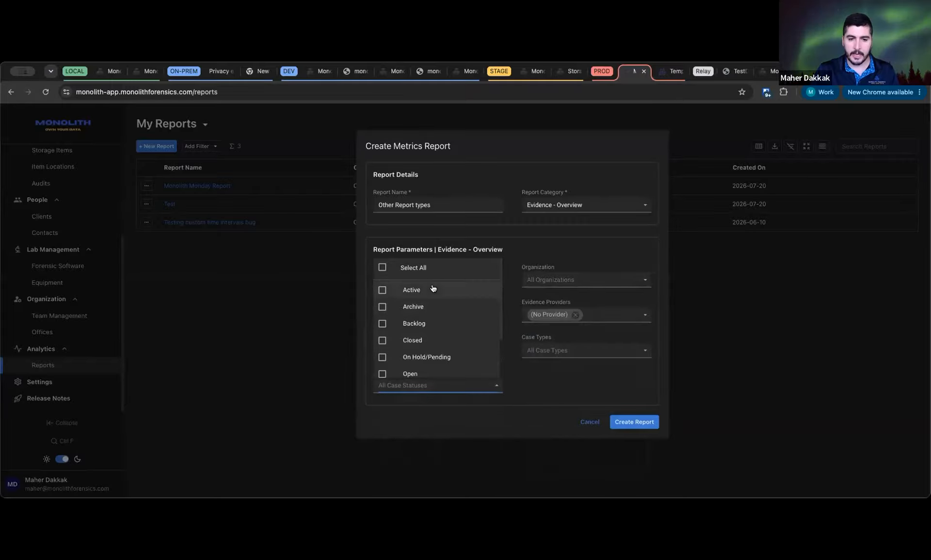
pyautogui.scroll(-2, 433, 297)
pyautogui.click(500, 385)
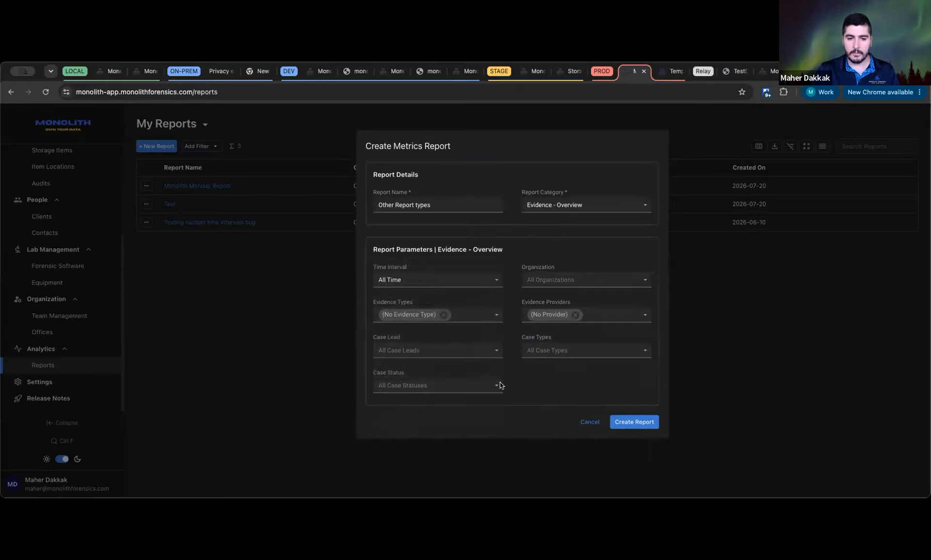
pyautogui.click(460, 384)
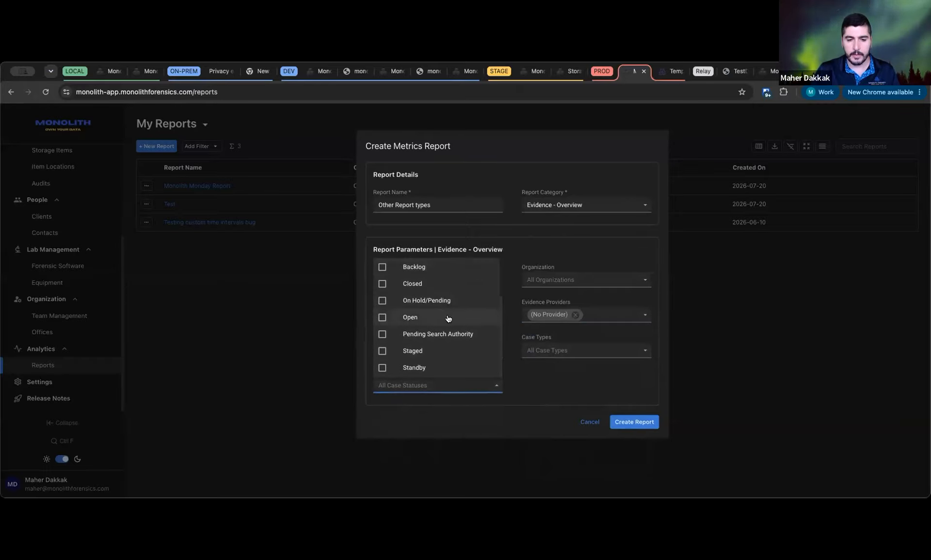
pyautogui.scroll(2, 449, 318)
pyautogui.click(546, 241)
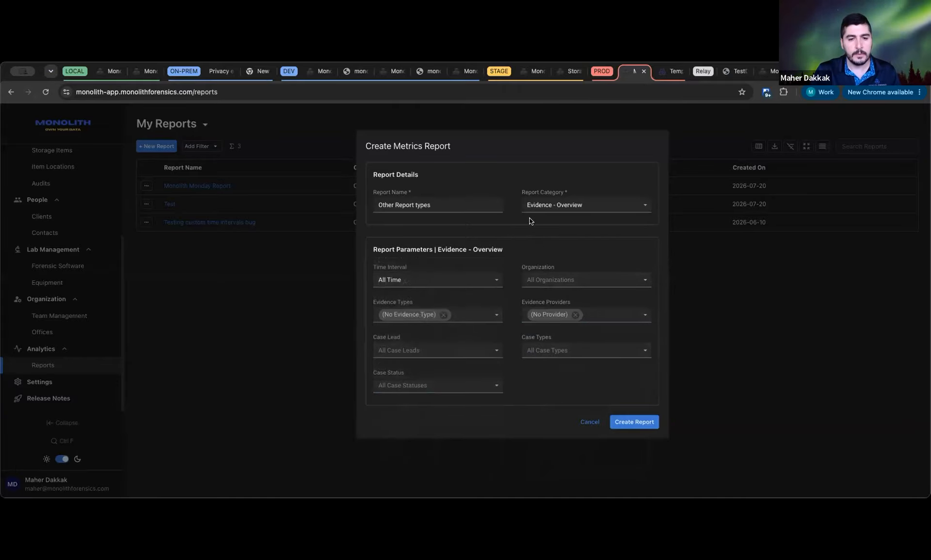
# Switch the report category to Storage - Overview and look through its storage type, size, brand and model filters
pyautogui.click(571, 213)
pyautogui.click(564, 255)
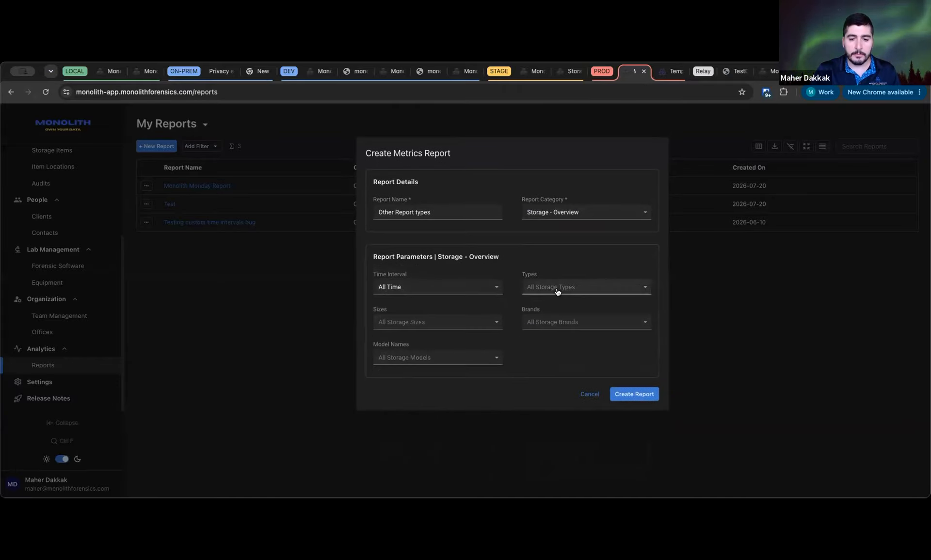
pyautogui.click(558, 288)
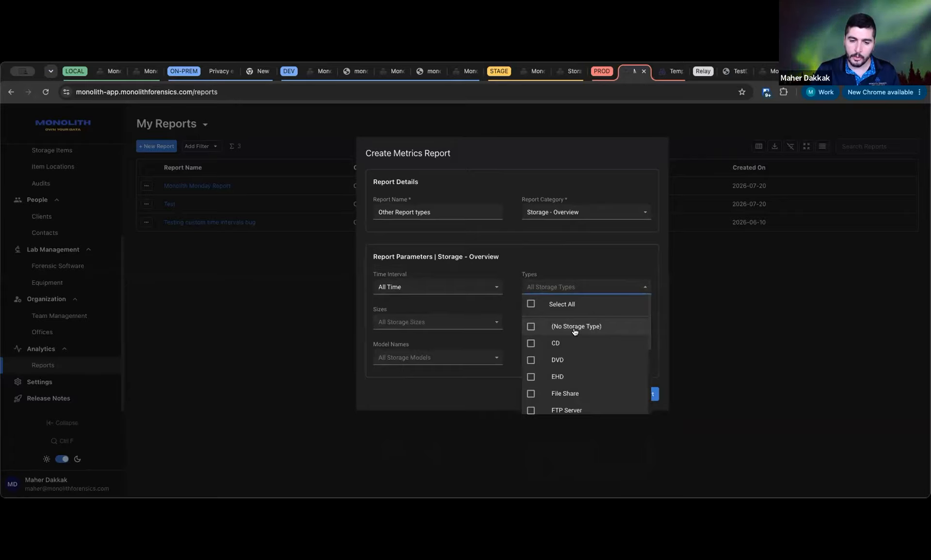
pyautogui.click(417, 338)
pyautogui.click(421, 324)
pyautogui.click(575, 280)
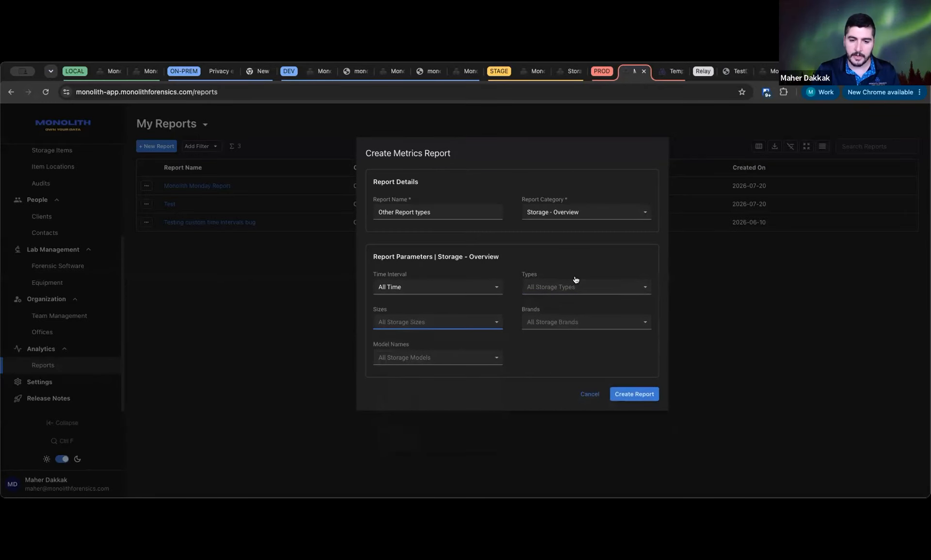
pyautogui.click(550, 320)
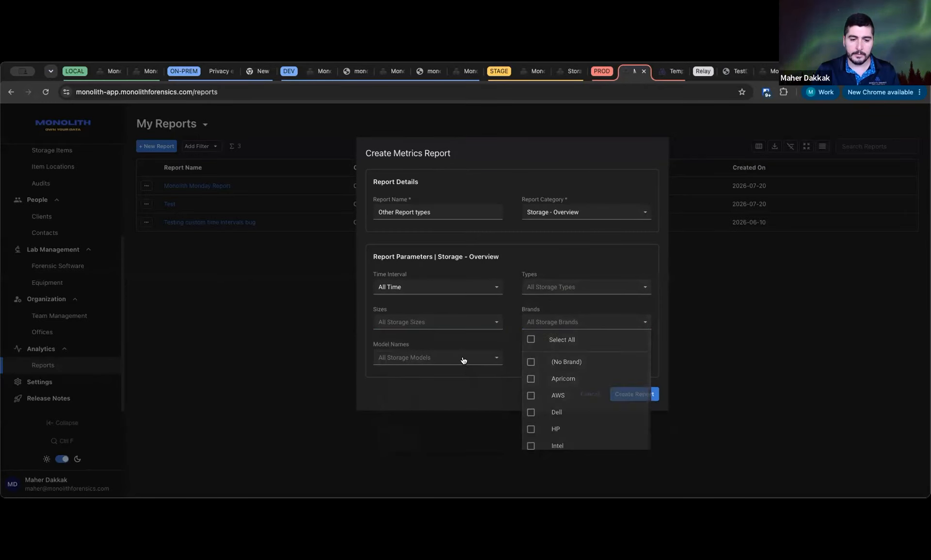
pyautogui.click(464, 360)
pyautogui.click(542, 339)
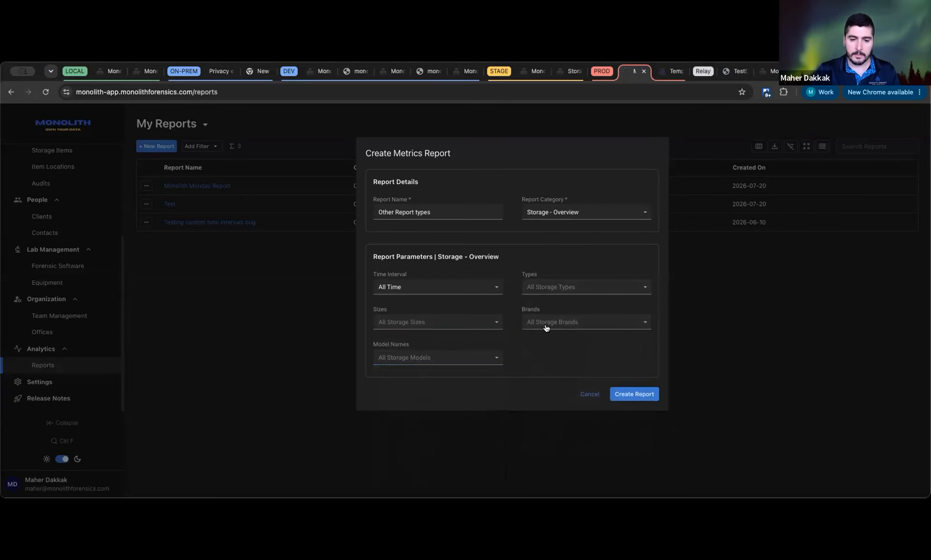
# Examine the complete list of storage brands offered as filter values for the storage report
pyautogui.click(546, 323)
pyautogui.scroll(-5, 557, 356)
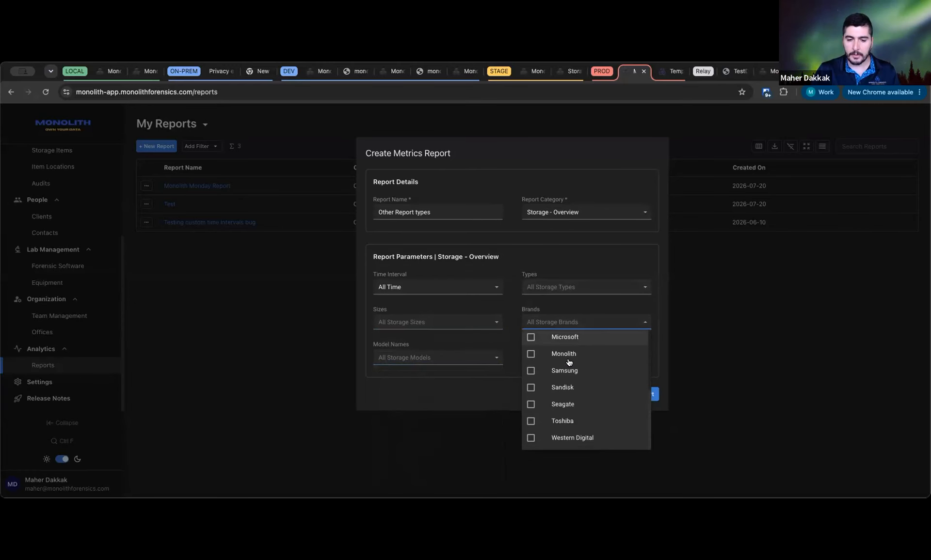
pyautogui.scroll(1, 584, 339)
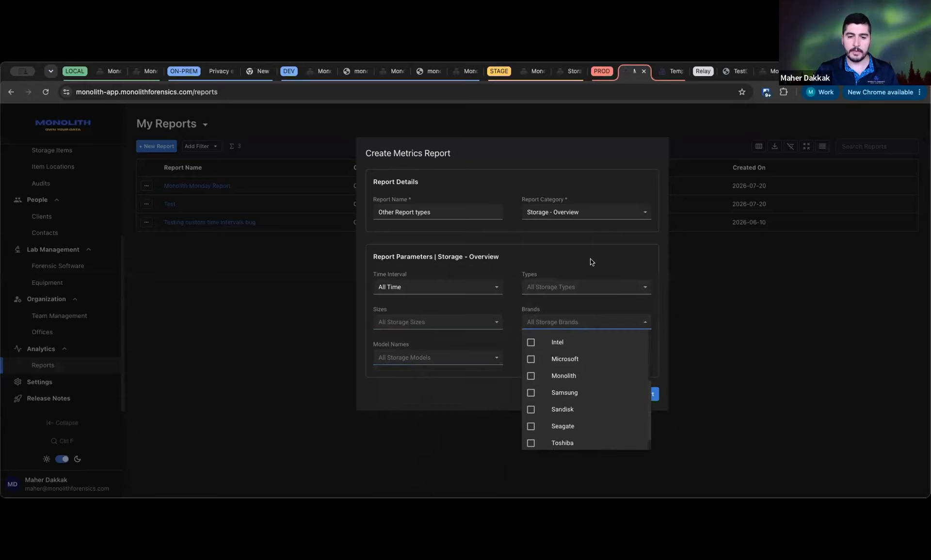
pyautogui.click(589, 258)
pyautogui.click(561, 321)
pyautogui.scroll(-1, 560, 381)
pyautogui.scroll(4, 560, 381)
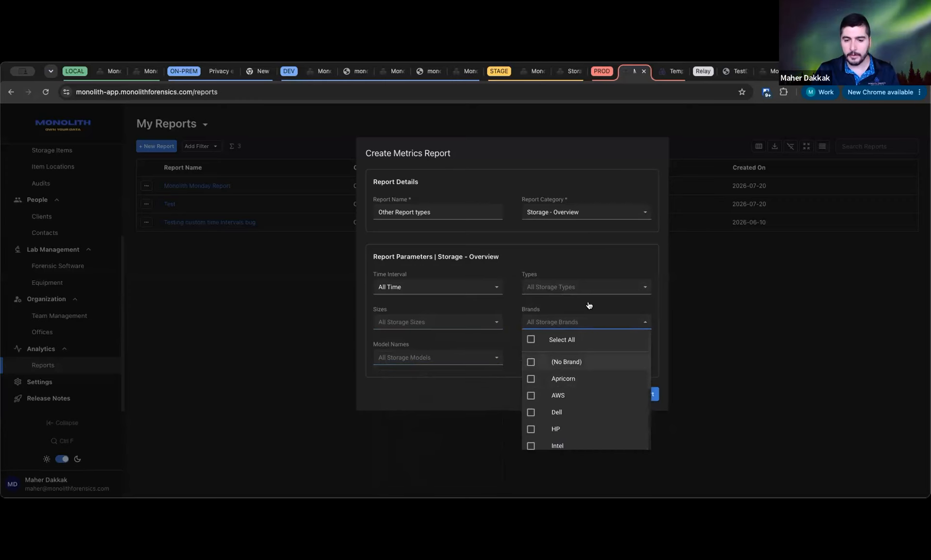
pyautogui.click(598, 266)
# View the QA Entries - Overview parameters, then switch the category to Acquisitions - Overview and check its acquisition status options
pyautogui.click(584, 212)
pyautogui.click(577, 278)
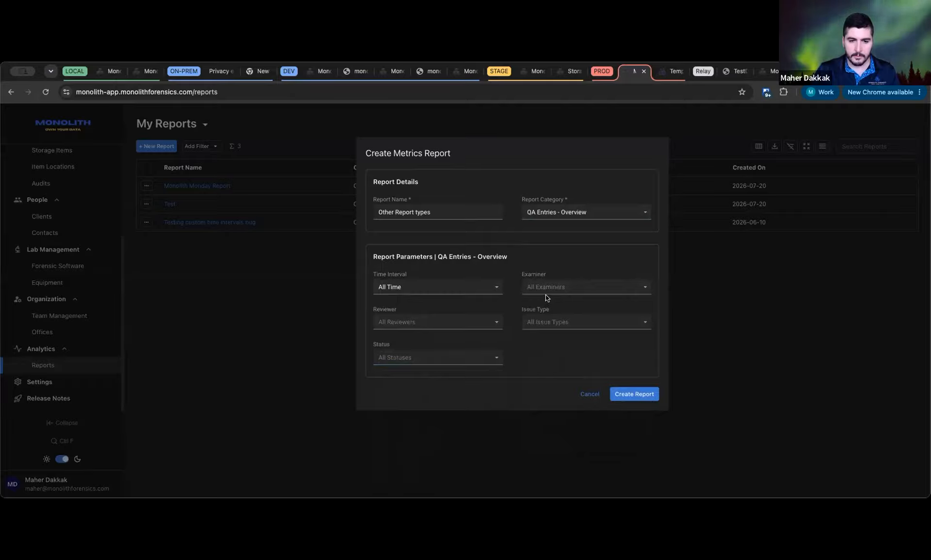
pyautogui.click(548, 212)
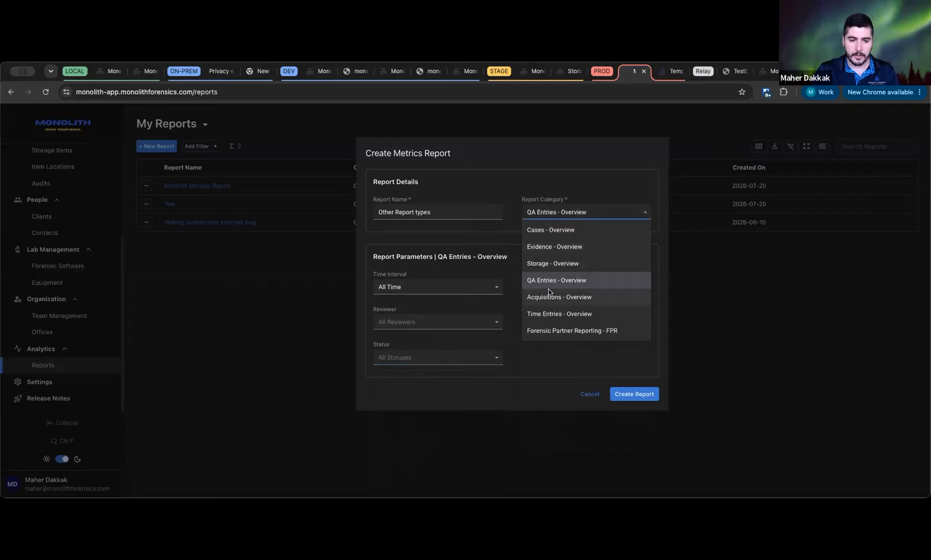
pyautogui.click(548, 293)
pyautogui.click(553, 302)
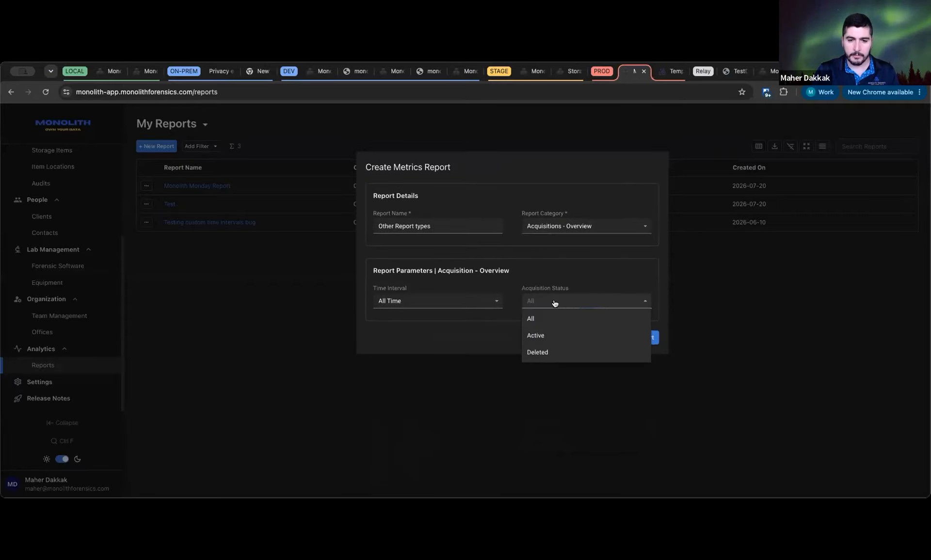
pyautogui.click(562, 270)
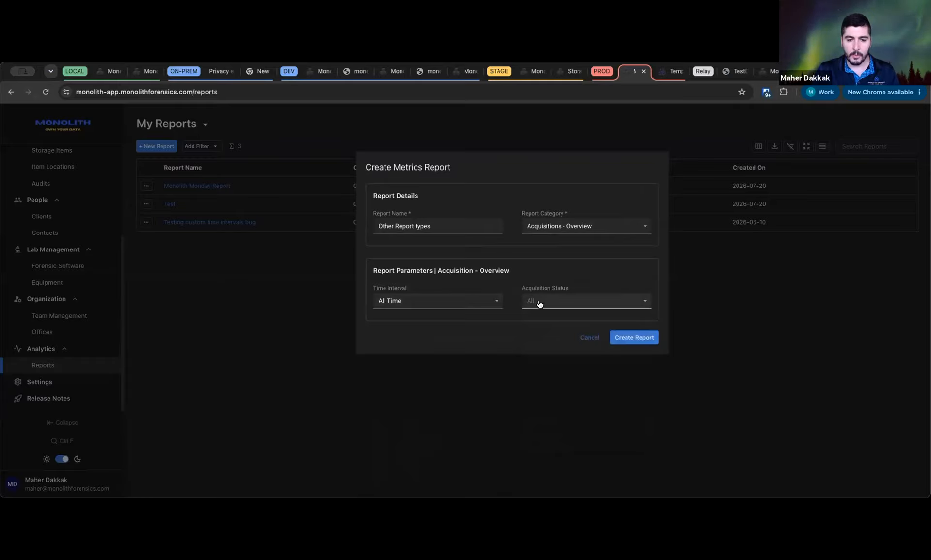
# Try the Active and Deleted acquisition statuses, then reset the acquisition status filter to All
pyautogui.click(588, 303)
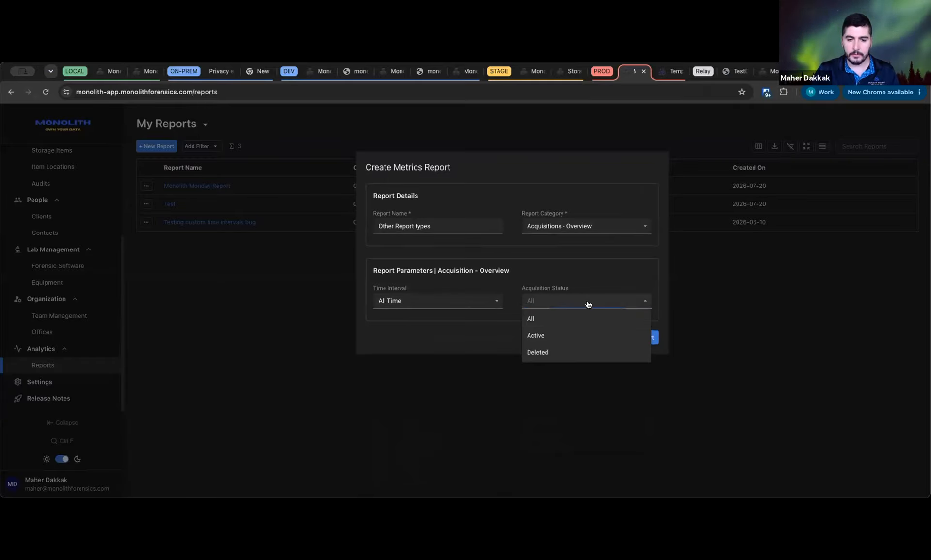
pyautogui.click(564, 335)
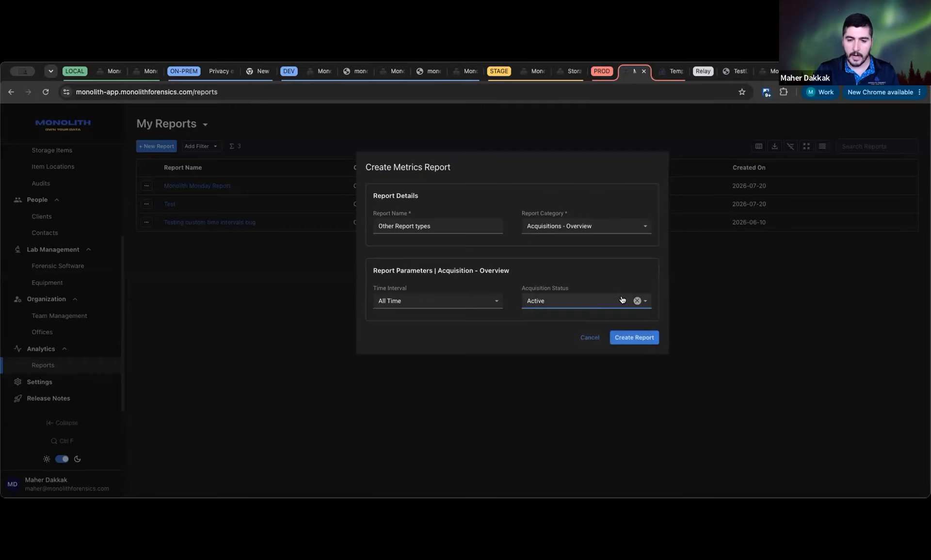
pyautogui.click(645, 301)
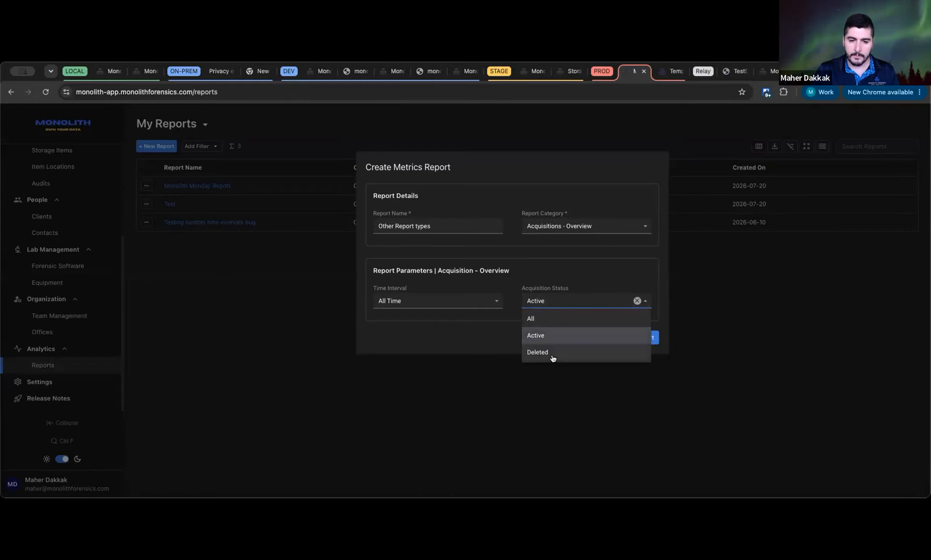
pyautogui.click(552, 353)
pyautogui.click(645, 301)
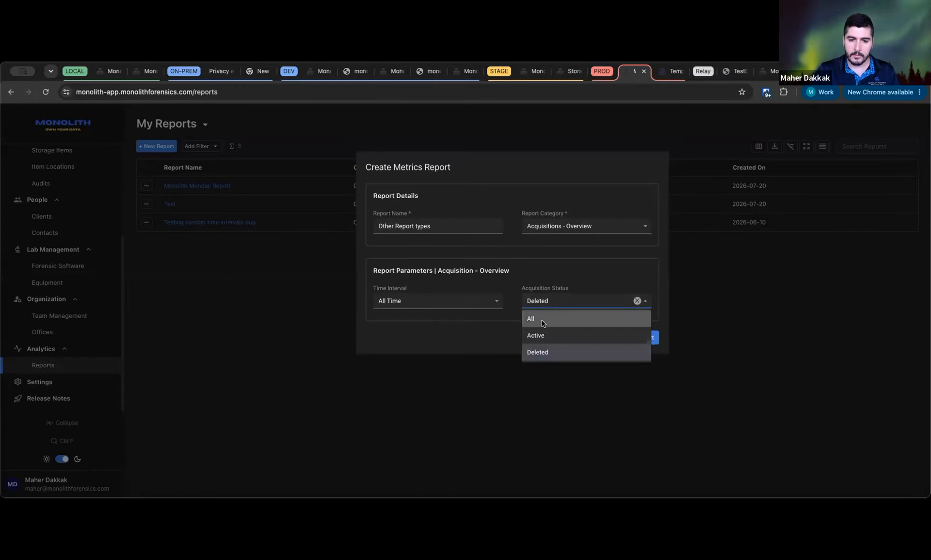
pyautogui.click(542, 320)
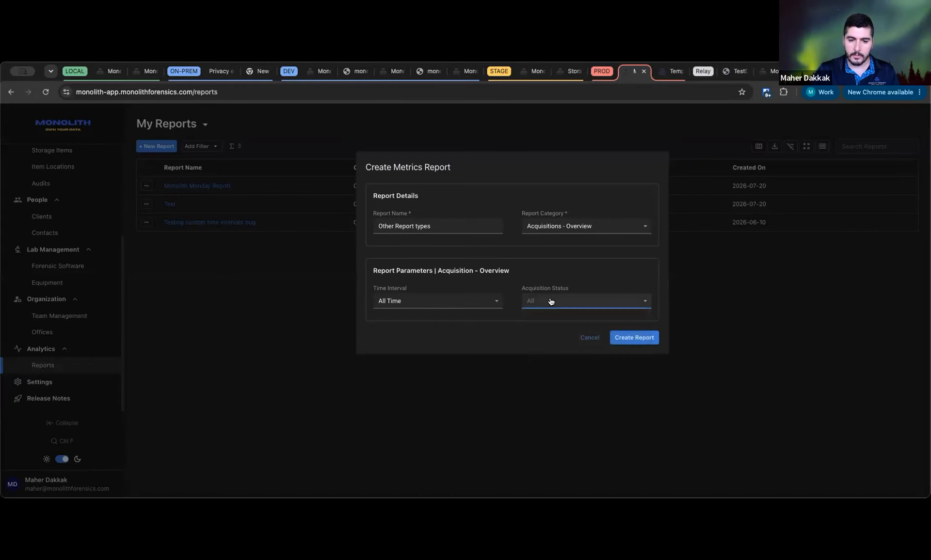
# Change the report category to Time Entries - Overview, try Yes for the Invoiced filter, and set it to No
pyautogui.click(597, 228)
pyautogui.click(560, 325)
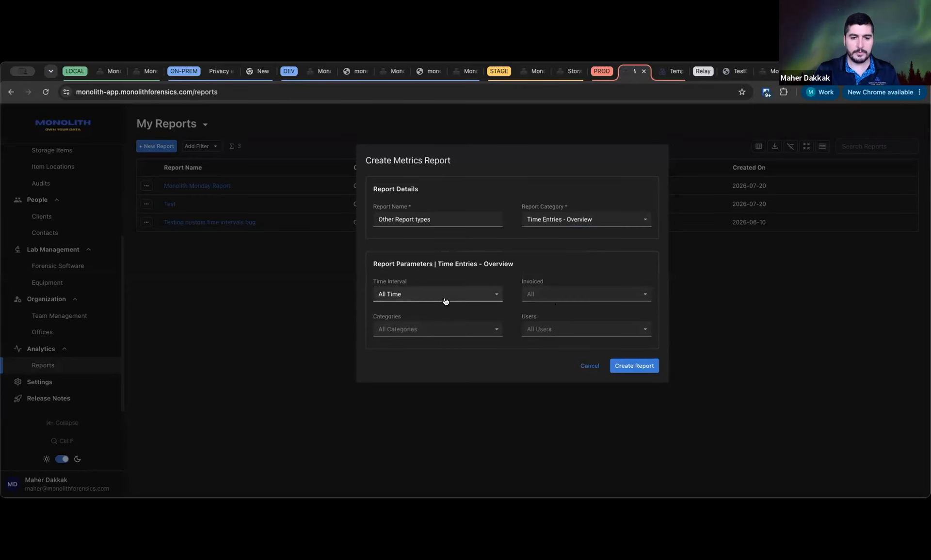
pyautogui.click(534, 292)
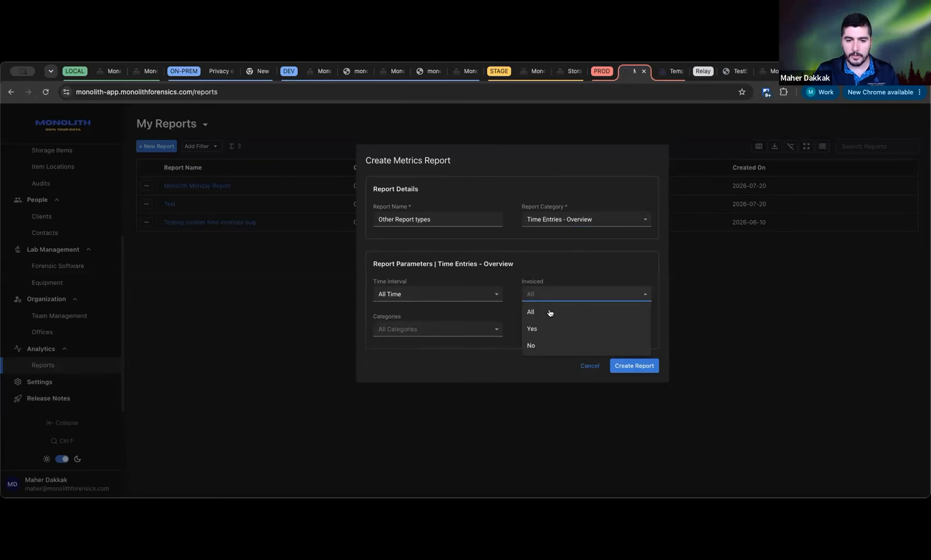
pyautogui.click(559, 329)
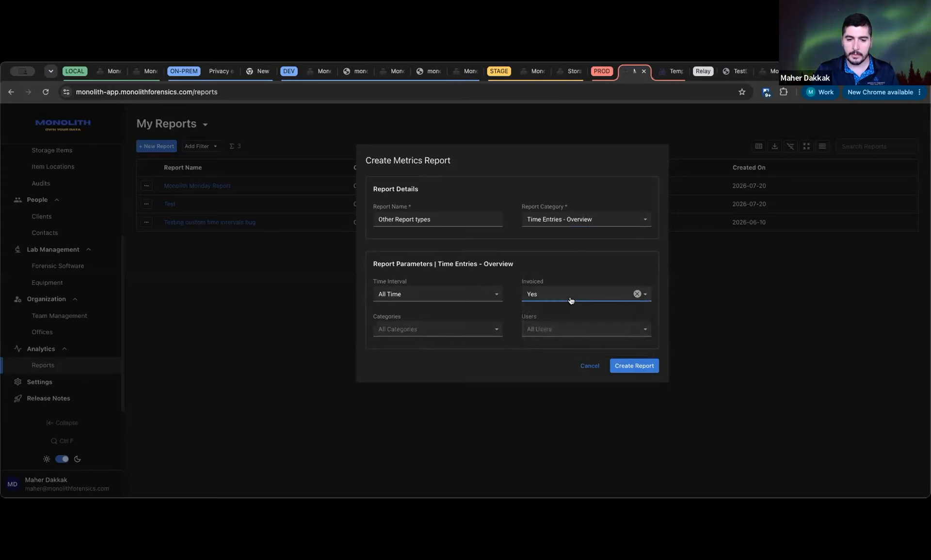
pyautogui.click(559, 292)
pyautogui.click(542, 345)
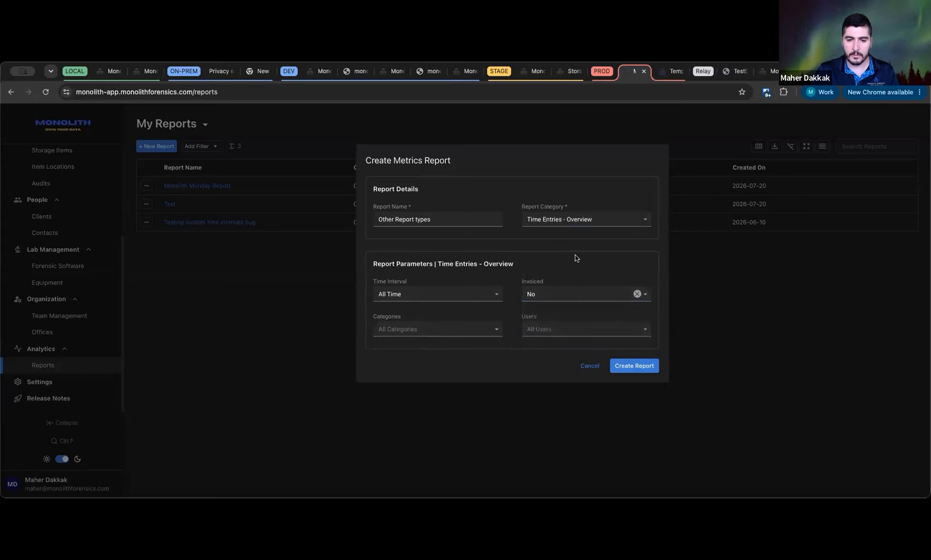
# Try the first choice in the Categories filter of the Time Entries report, then clear it again
pyautogui.click(476, 327)
pyautogui.click(391, 347)
pyautogui.click(390, 347)
pyautogui.click(590, 269)
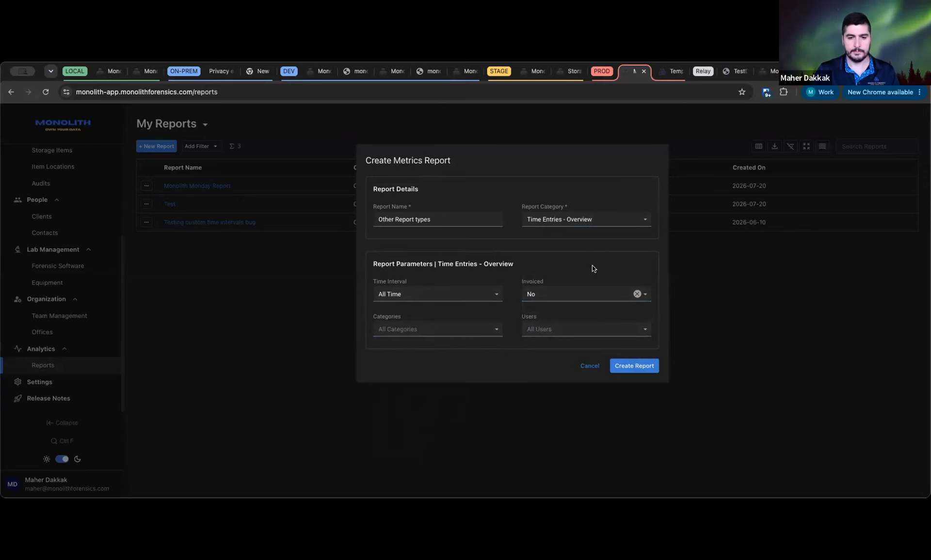
# Switch the report category to Forensic Partner Reporting - FPR to view its parameters, then cancel creating the report
pyautogui.click(582, 219)
pyautogui.click(555, 339)
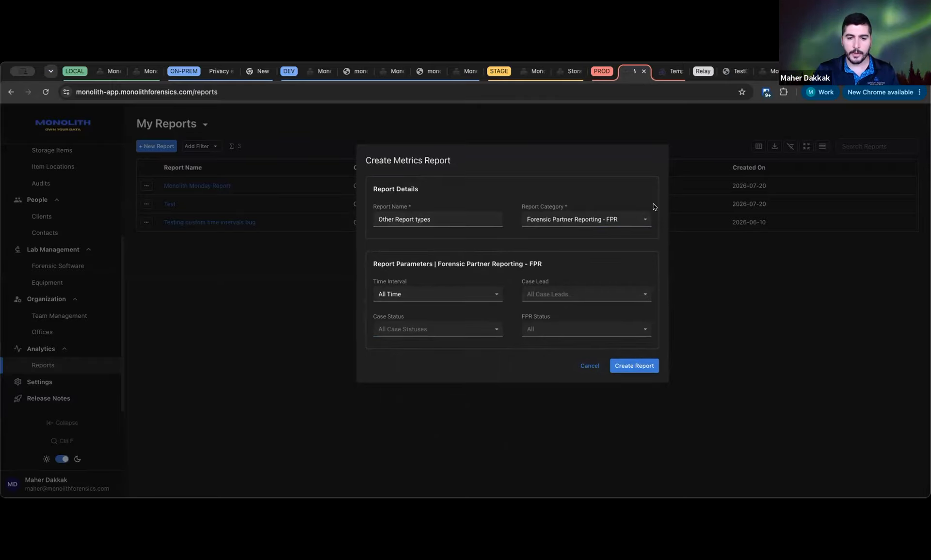
pyautogui.click(589, 366)
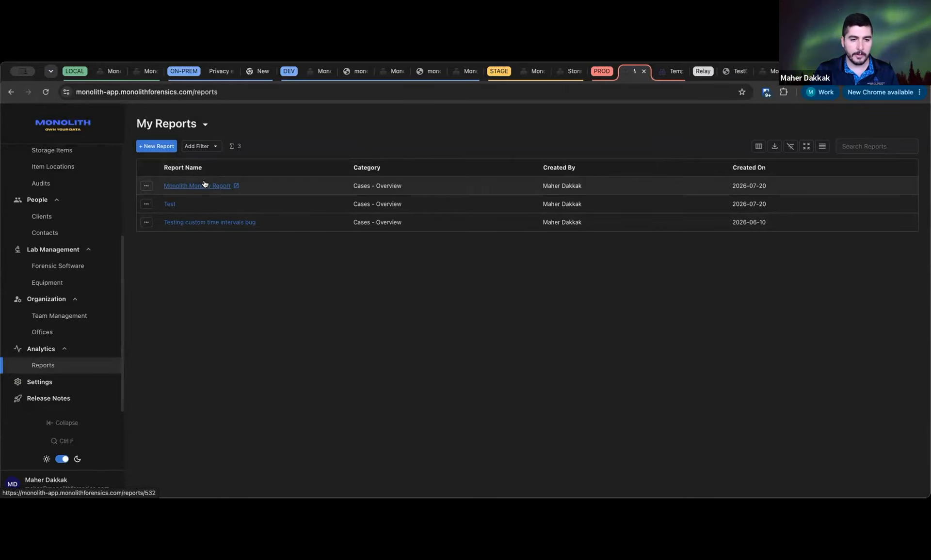
# Open the Monolith Monday Report and review its report parameters
pyautogui.click(233, 187)
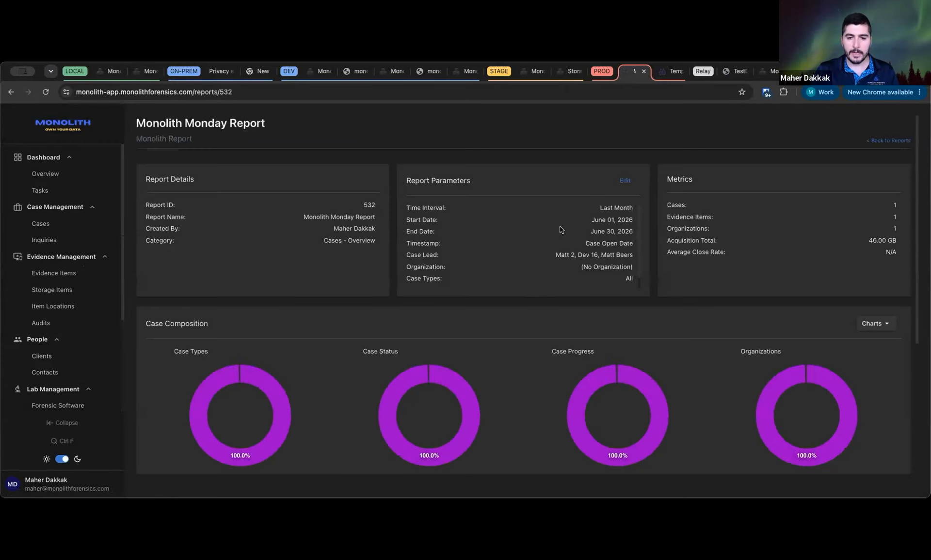
pyautogui.scroll(1, 533, 246)
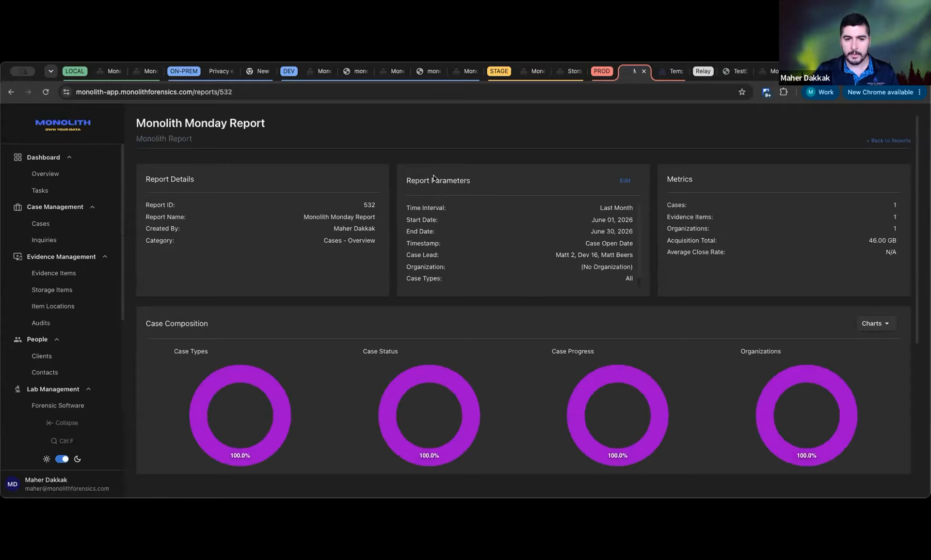
pyautogui.scroll(-1, 545, 243)
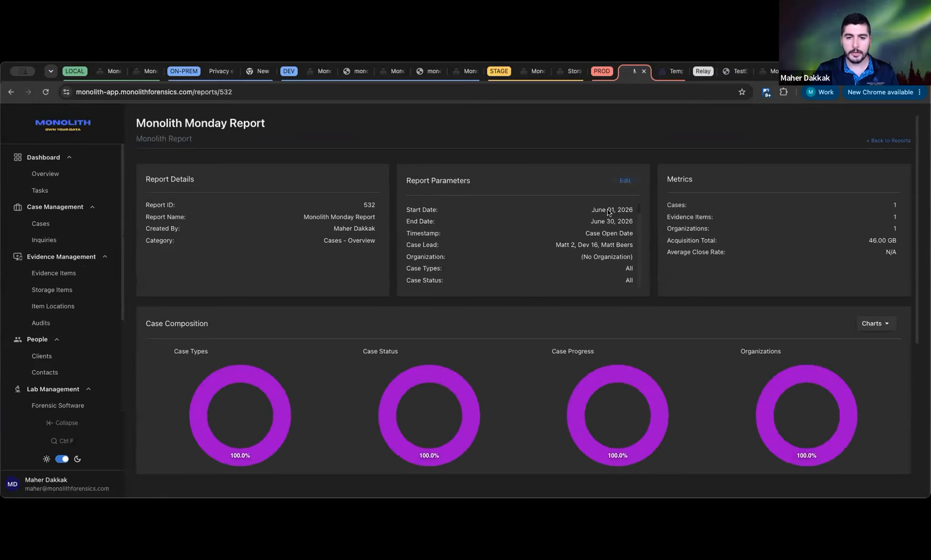
# Edit the report's parameters and deselect all case statuses in the Case Status filter
pyautogui.click(625, 180)
pyautogui.click(449, 384)
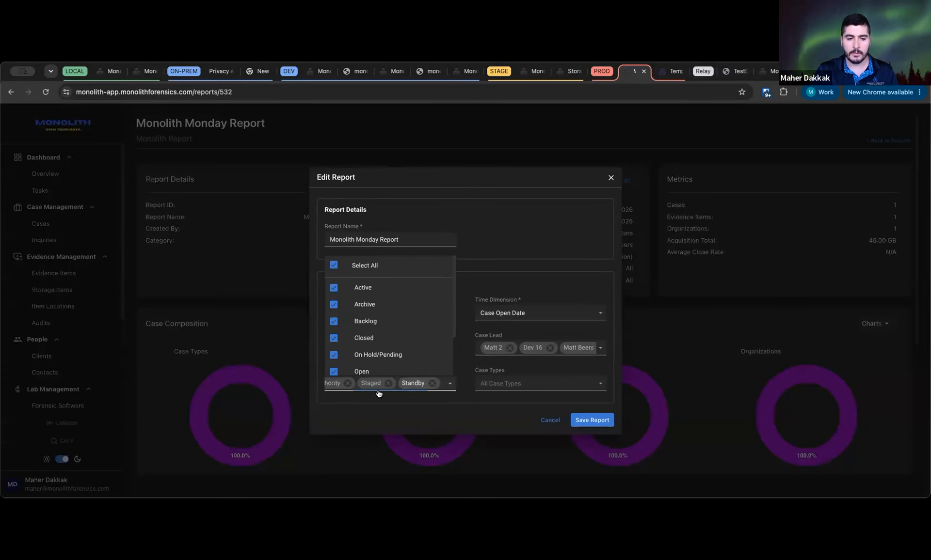
pyautogui.click(335, 265)
pyautogui.click(513, 251)
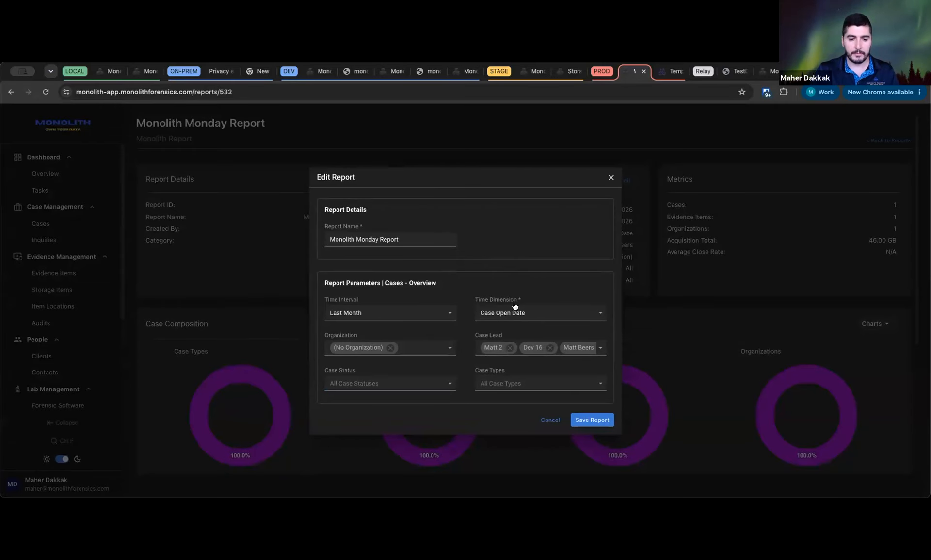
# Check the options offered for the report's Time Dimension and Case Status without choosing any
pyautogui.click(495, 316)
pyautogui.click(436, 305)
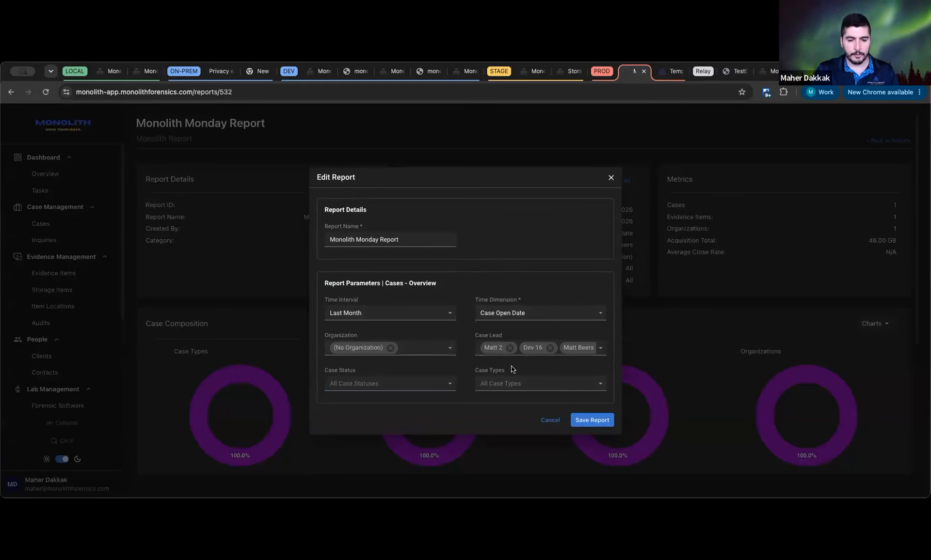
pyautogui.click(386, 387)
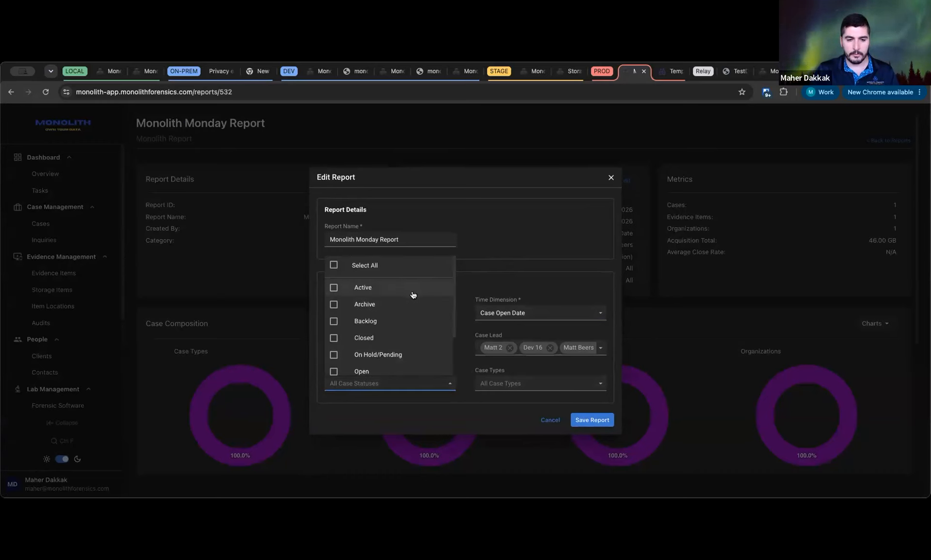
pyautogui.click(463, 286)
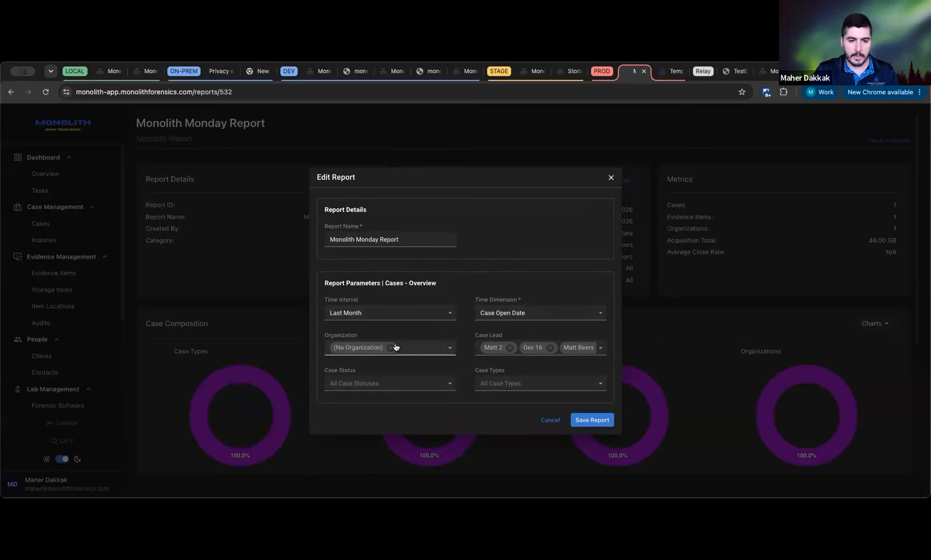
# Remove (No Organization) from the Organization filter and close the report's edit form
pyautogui.click(430, 349)
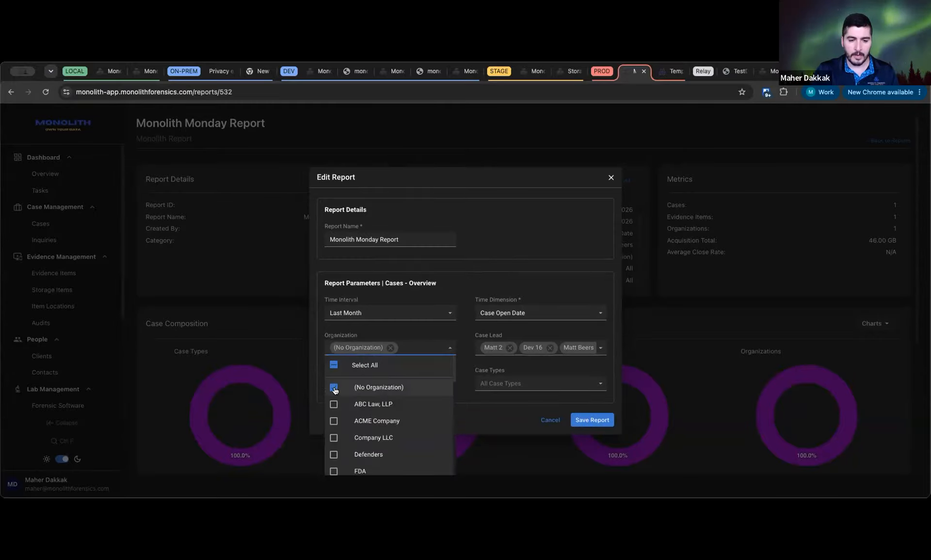
pyautogui.click(333, 389)
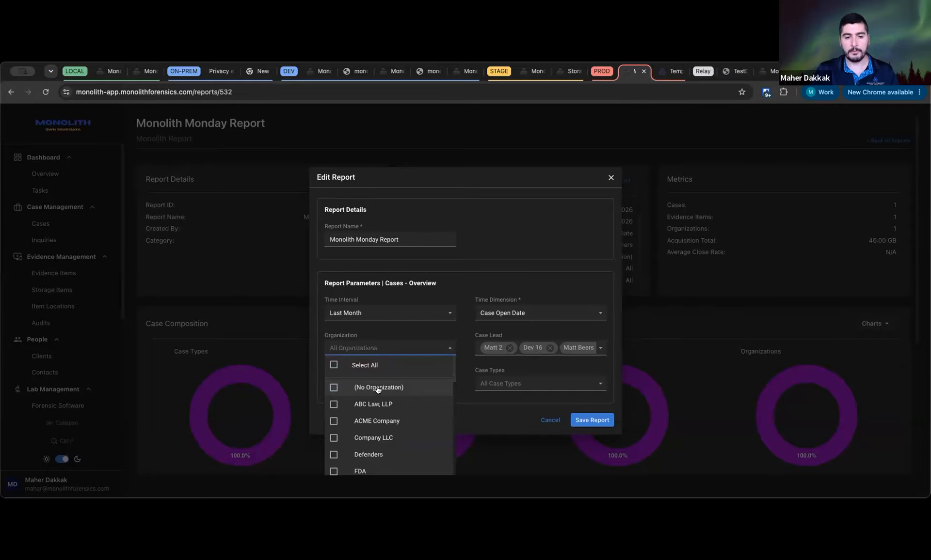
pyautogui.click(504, 218)
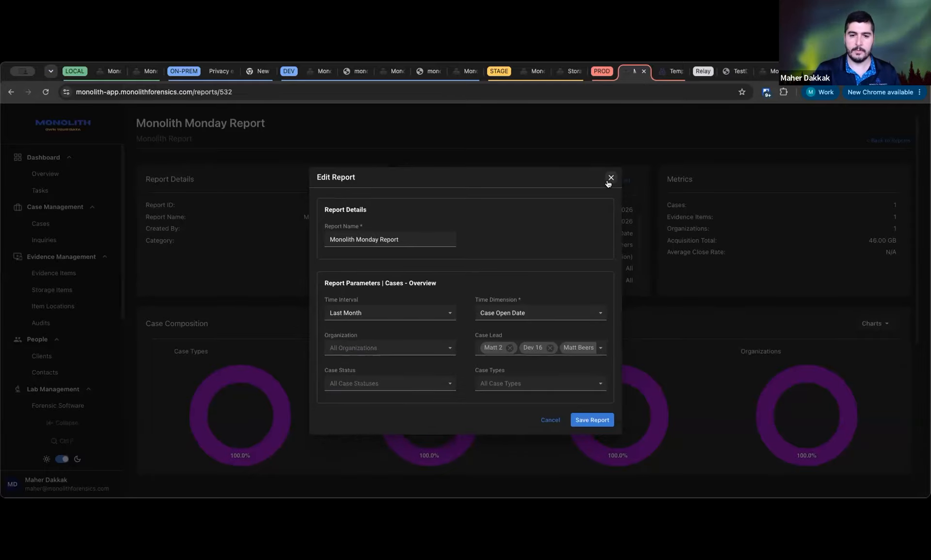
pyautogui.click(608, 181)
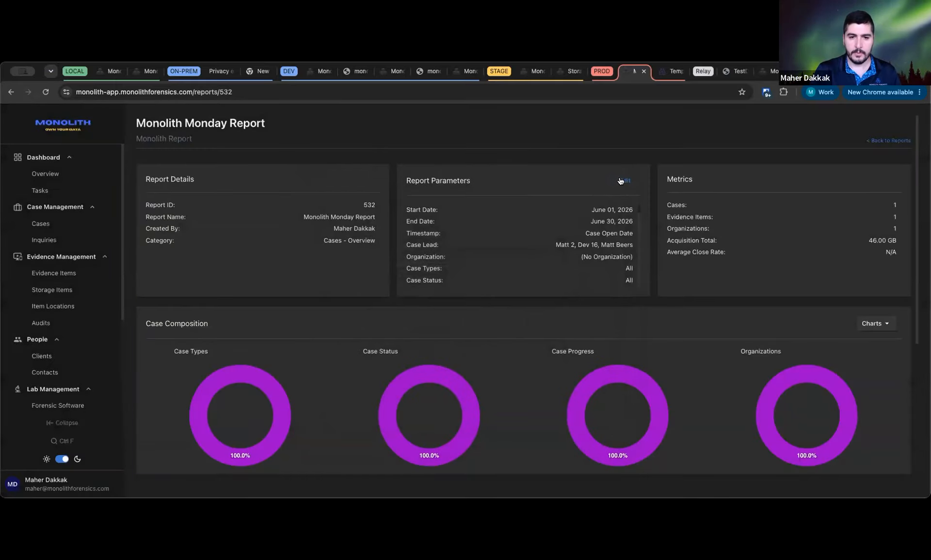
# Reopen the report's edit form and check the choices in the Case Lead filter
pyautogui.click(623, 180)
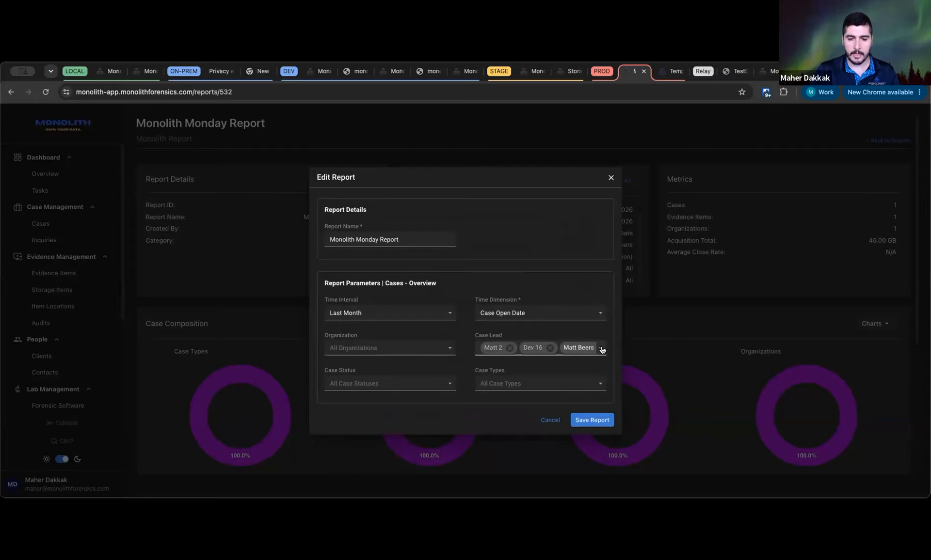
pyautogui.click(587, 348)
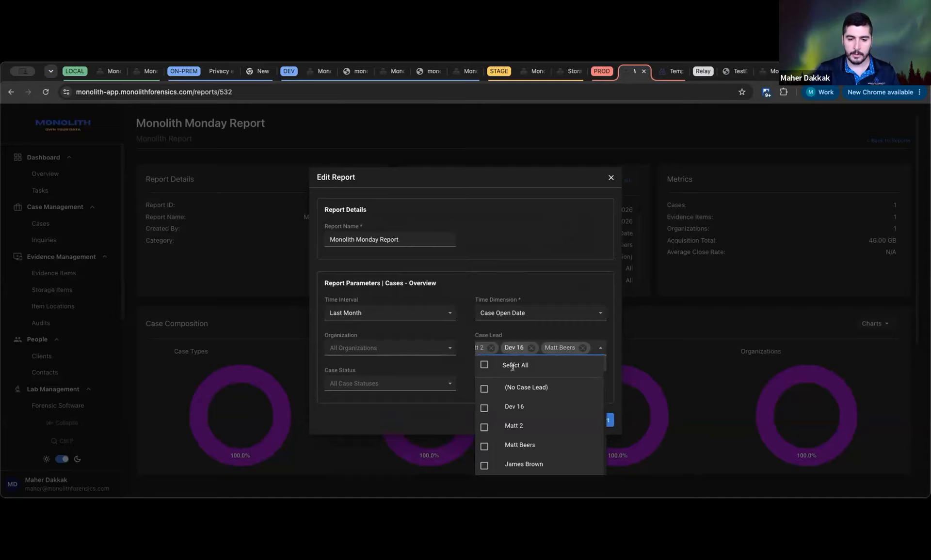
pyautogui.click(536, 271)
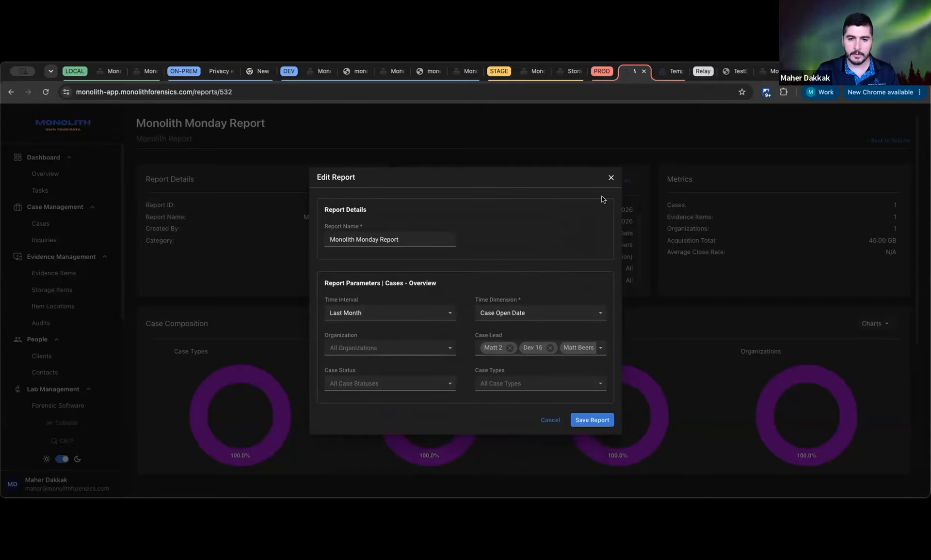
# Set the report's Time Dimension to Case Closed Date and save the report
pyautogui.click(514, 314)
pyautogui.click(516, 345)
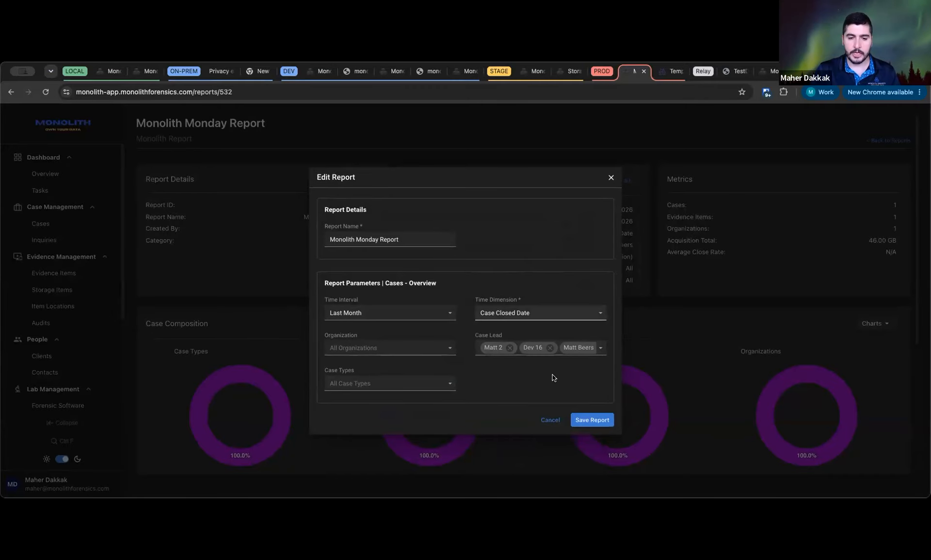
pyautogui.click(605, 424)
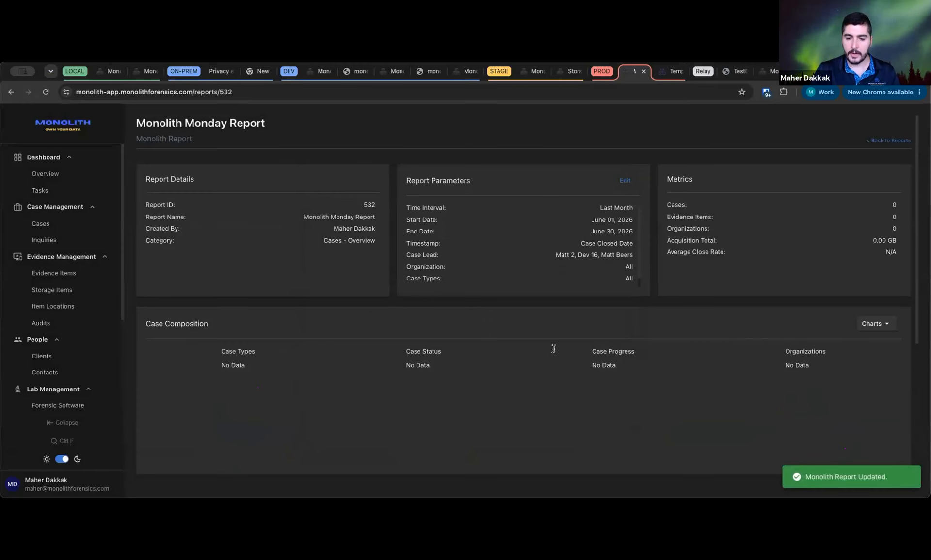
# Edit the report again, set its Time Dimension to Last Activity Date, and save it
pyautogui.click(626, 180)
pyautogui.click(500, 314)
pyautogui.click(491, 366)
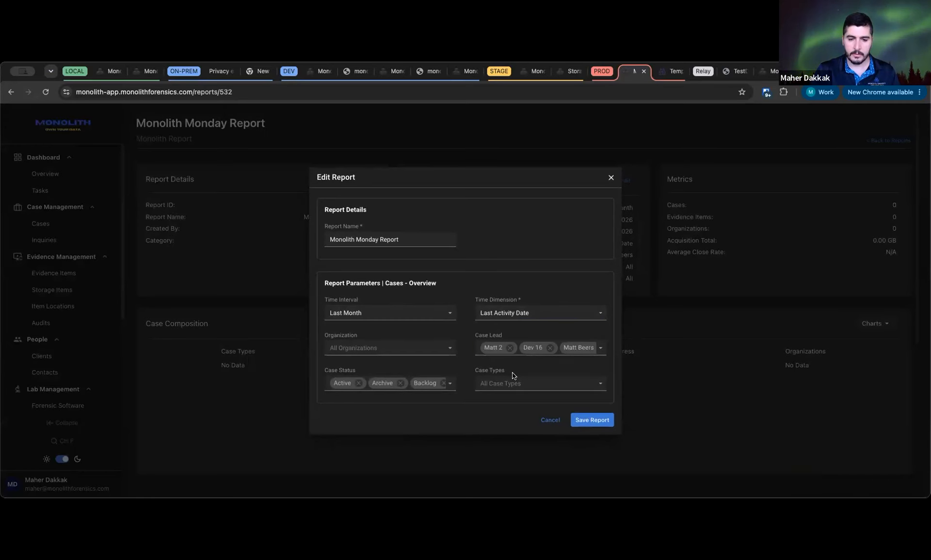
pyautogui.click(580, 417)
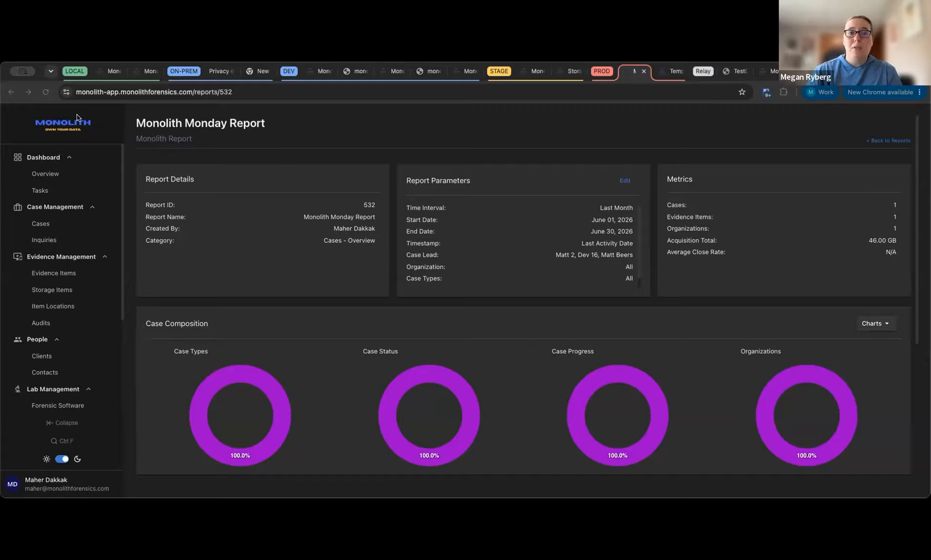
pyautogui.scroll(-1, 85, 246)
pyautogui.scroll(-5, 85, 246)
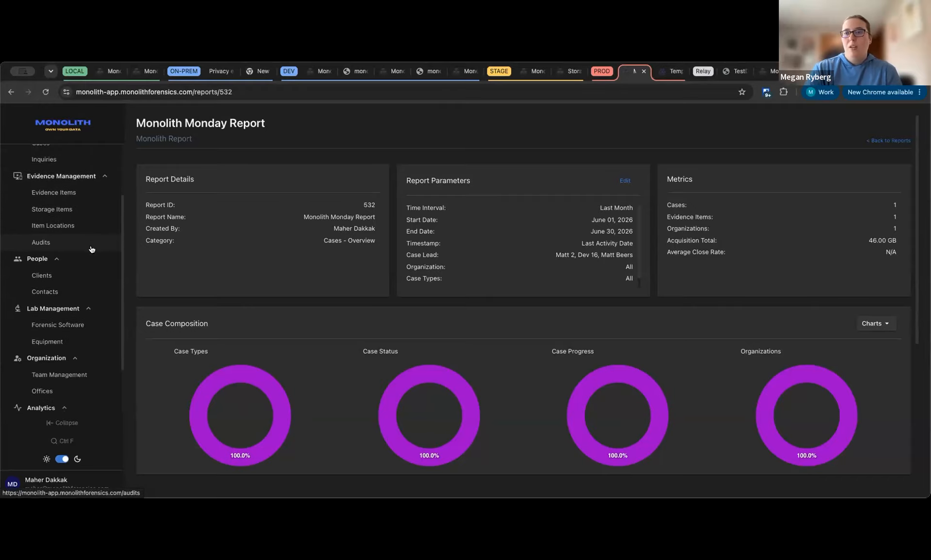